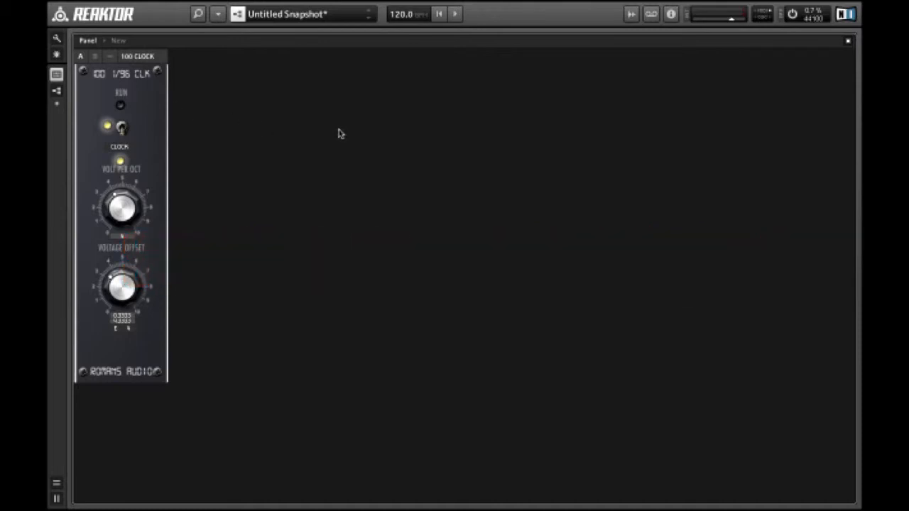
Step: Insert the 717b SEQUENCER instrument from the SYSTEM-63M group of System 63 Beta 5.1 into the ensemble
{"action": "right_click", "coordinate": [326, 101]}
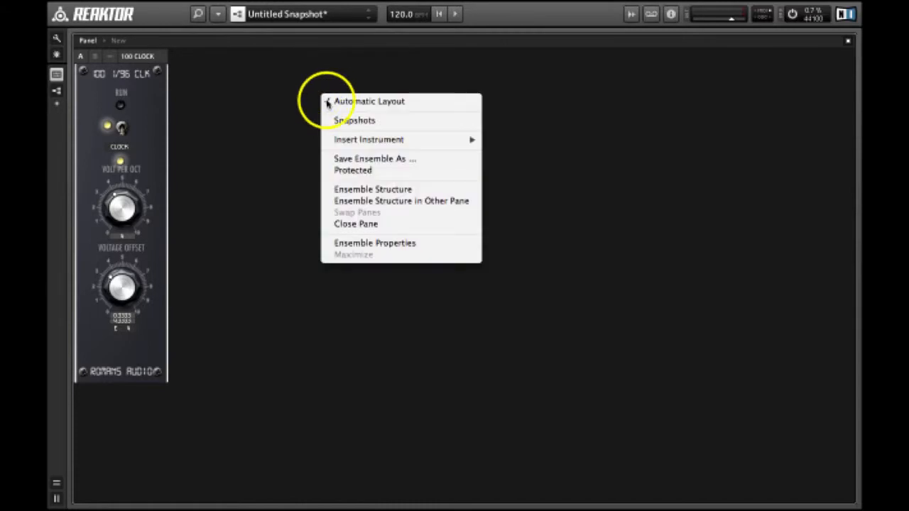
{"action": "mouse_move", "coordinate": [397, 140]}
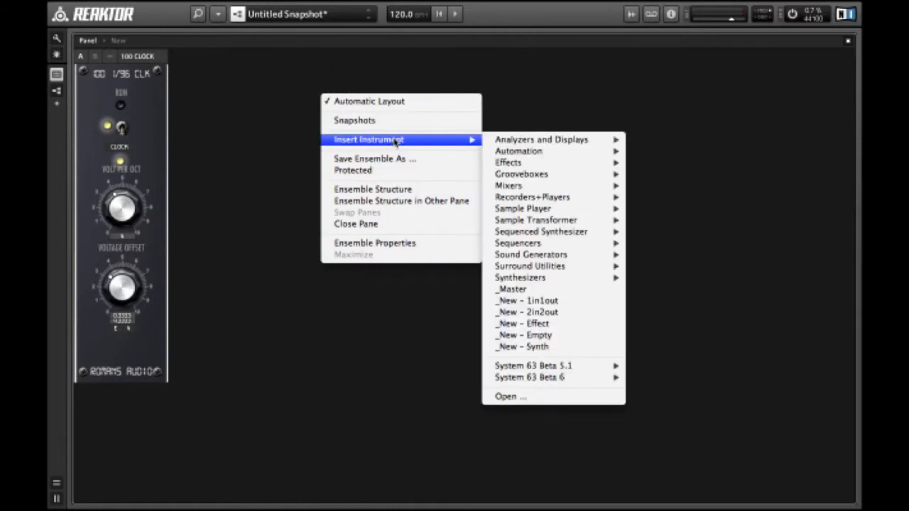
{"action": "mouse_move", "coordinate": [584, 366]}
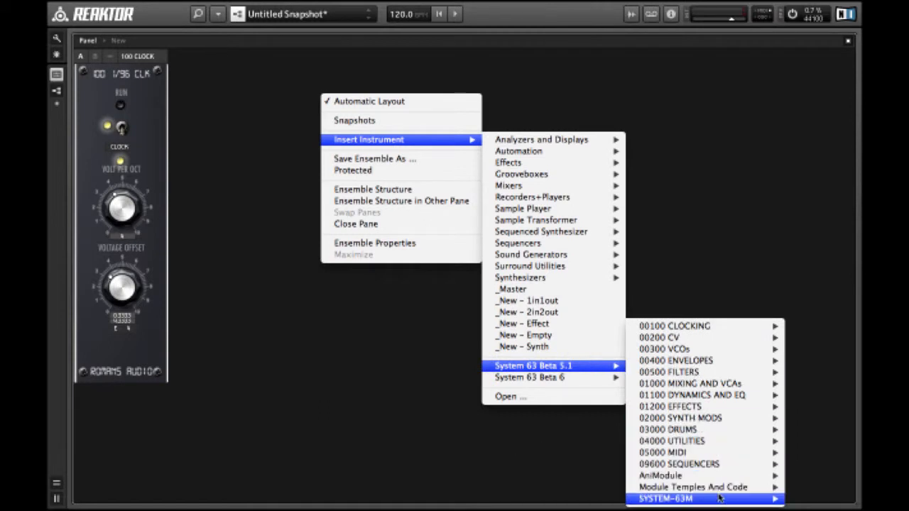
{"action": "mouse_move", "coordinate": [719, 500]}
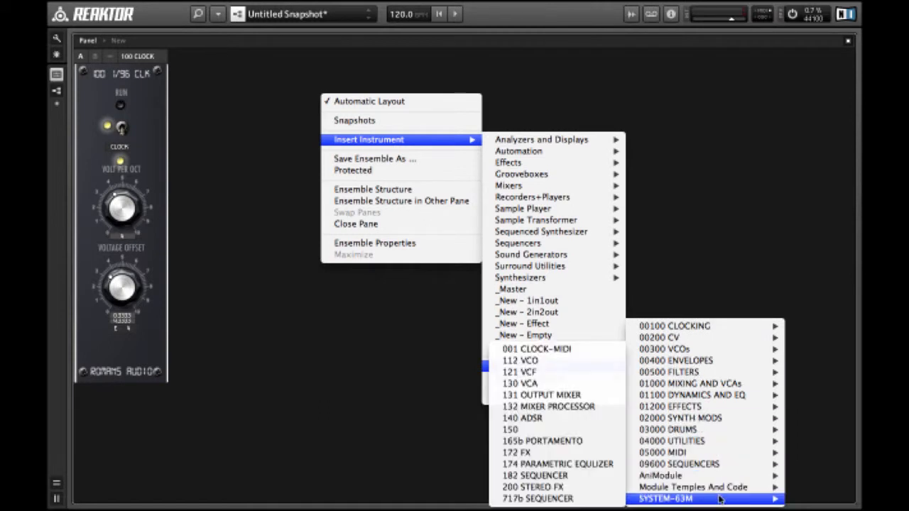
{"action": "left_click", "coordinate": [593, 500]}
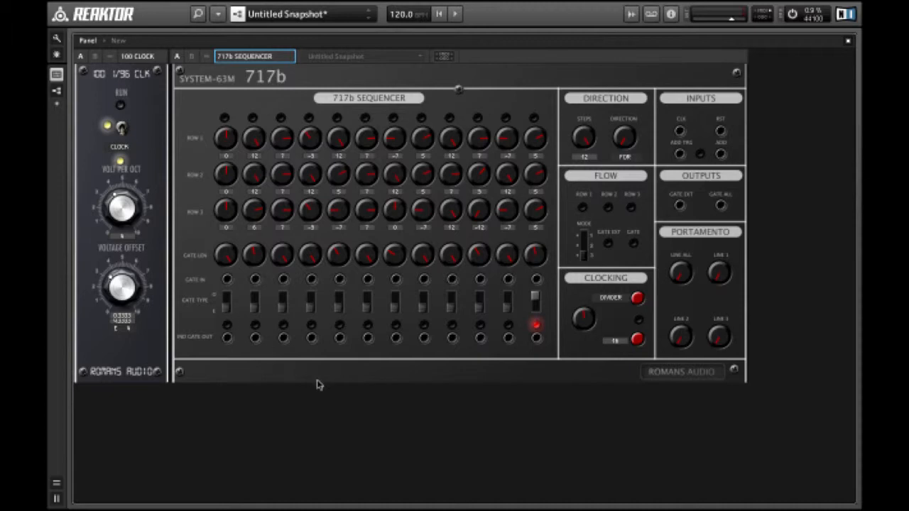
Step: Set the sequencer's gate type switches up for steps 1 to 6 and down for steps 7 and 12
{"action": "left_click", "coordinate": [534, 306]}
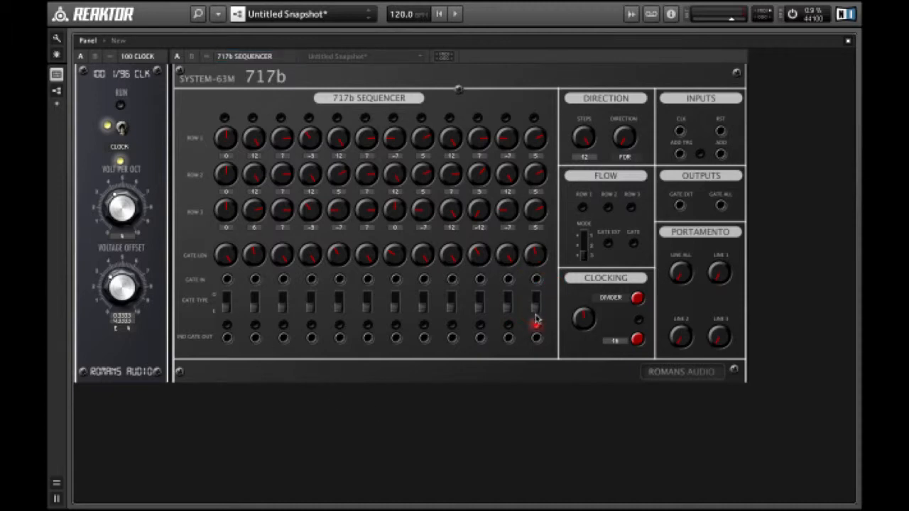
{"action": "left_click", "coordinate": [395, 302]}
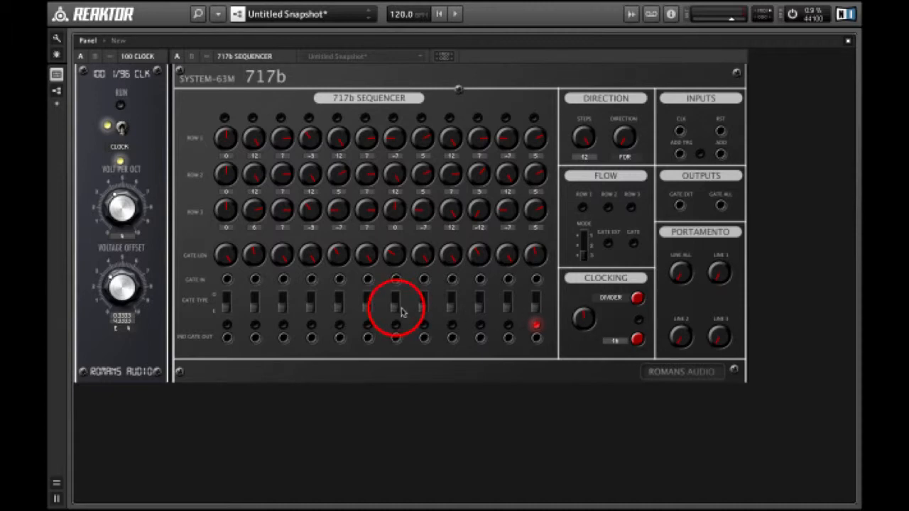
{"action": "left_click", "coordinate": [395, 303]}
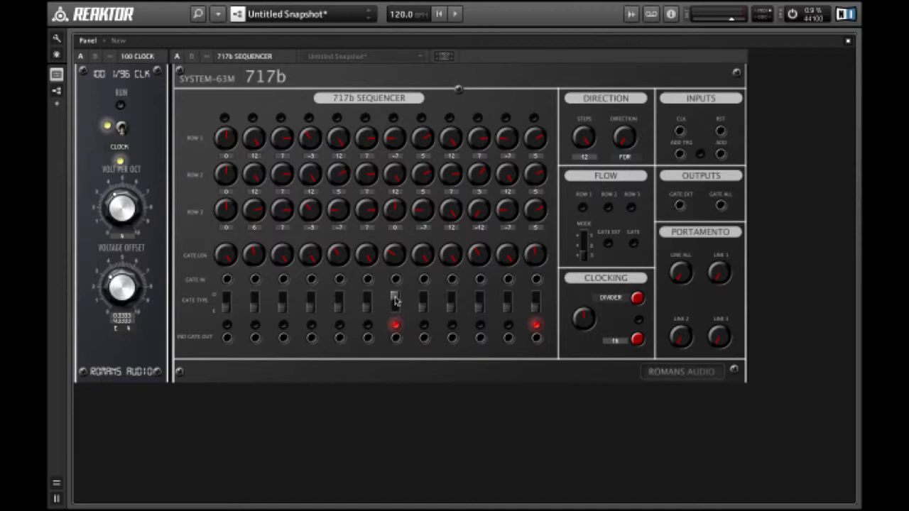
{"action": "left_click", "coordinate": [367, 302]}
{"action": "left_click", "coordinate": [338, 304]}
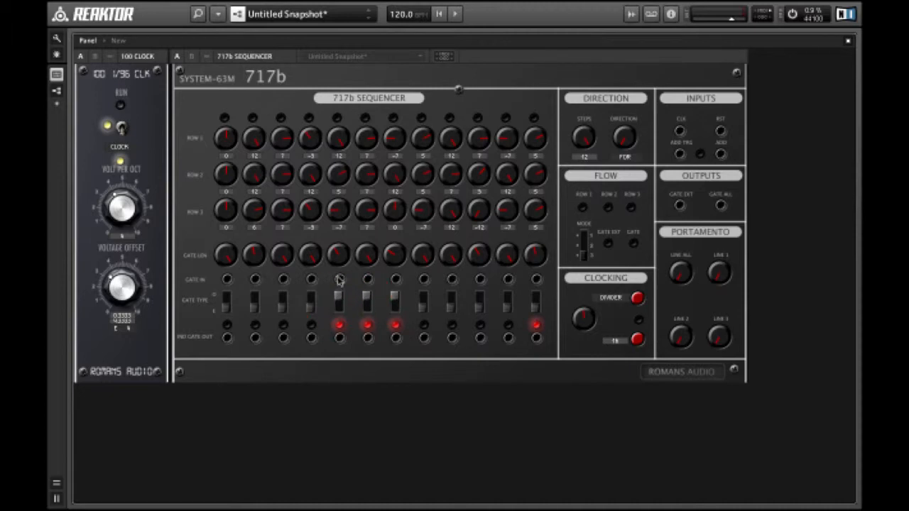
{"action": "left_click", "coordinate": [311, 304]}
{"action": "left_click", "coordinate": [283, 302]}
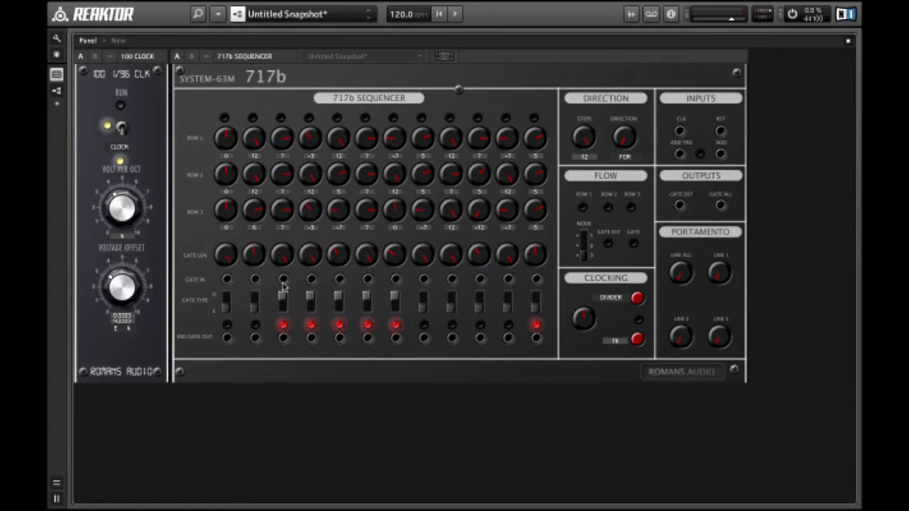
{"action": "left_click", "coordinate": [252, 307]}
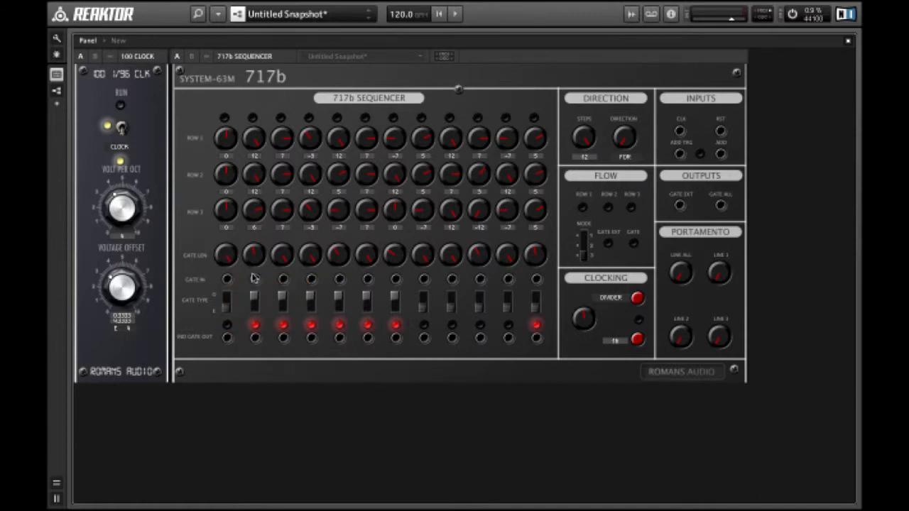
{"action": "left_click", "coordinate": [227, 305]}
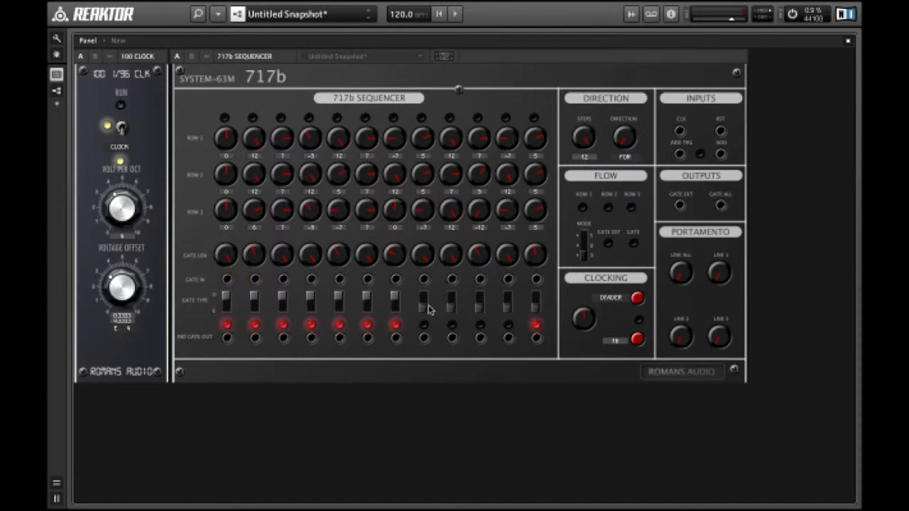
{"action": "left_click", "coordinate": [394, 301]}
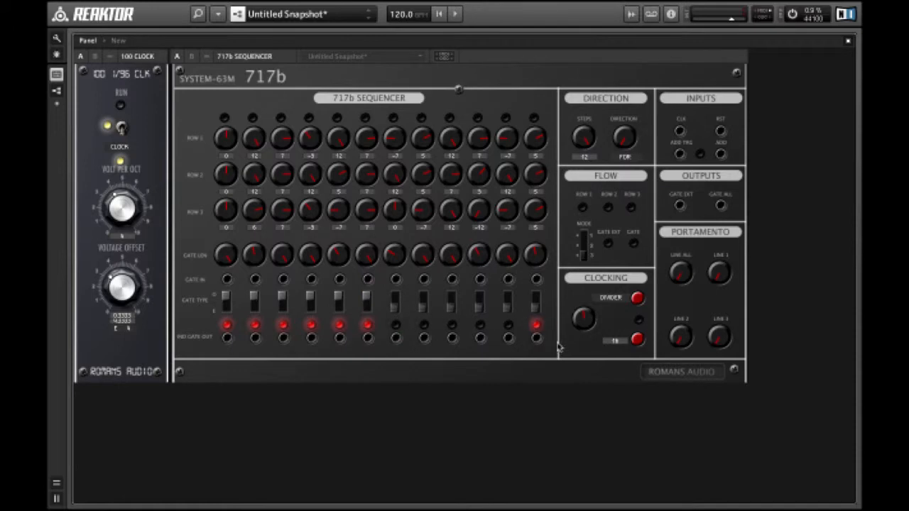
Step: In the ensemble structure, place the sequencer beside the 100 CLOCK and wire the clock's CLK and RST outputs to its CLK and RST inputs
{"action": "double_click", "coordinate": [547, 399]}
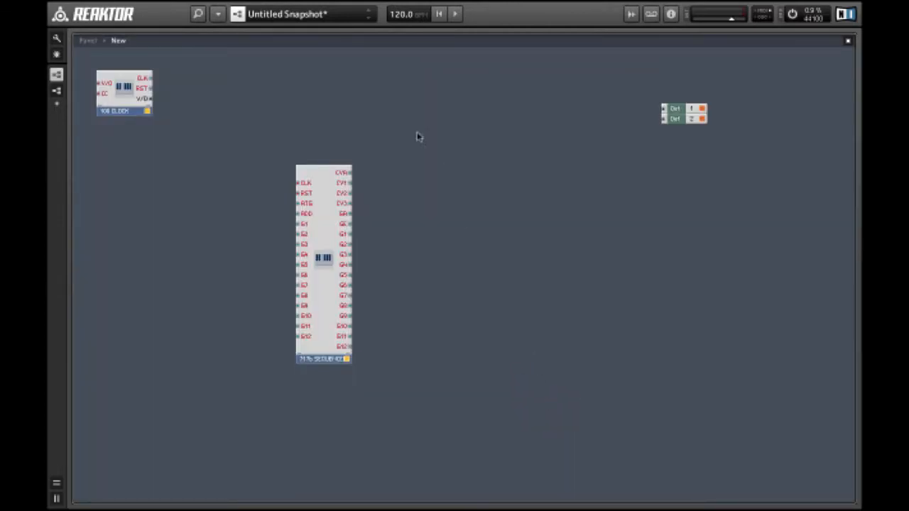
{"action": "left_click_drag", "start_coordinate": [315, 182], "coordinate": [218, 76]}
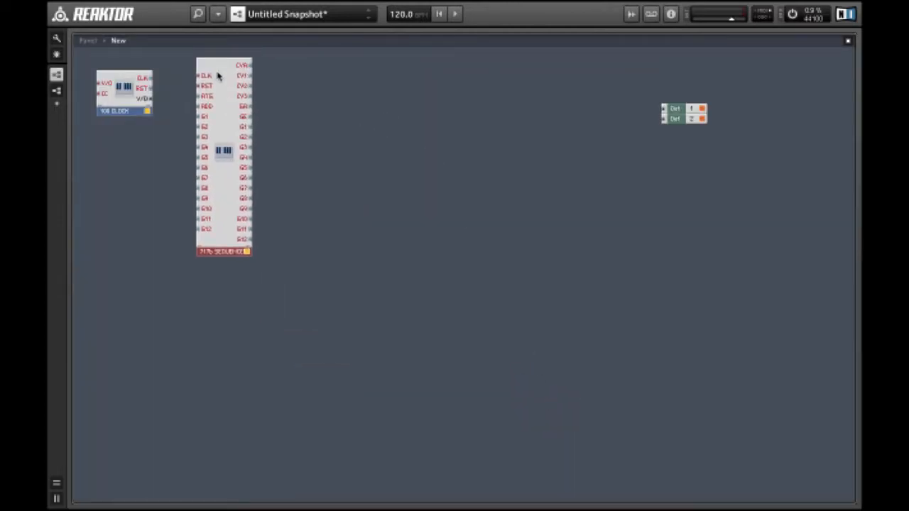
{"action": "left_click_drag", "start_coordinate": [151, 77], "coordinate": [282, 108]}
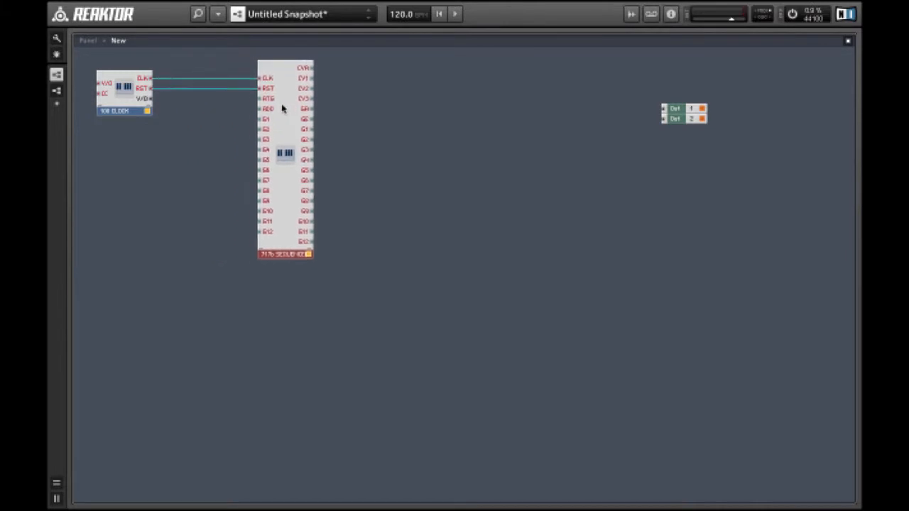
Step: Insert 260 ALL HELL from System 63 Beta 5.1's 00200 CV group below the clock and wire the clock's RST output to its RST input
{"action": "right_click", "coordinate": [121, 147]}
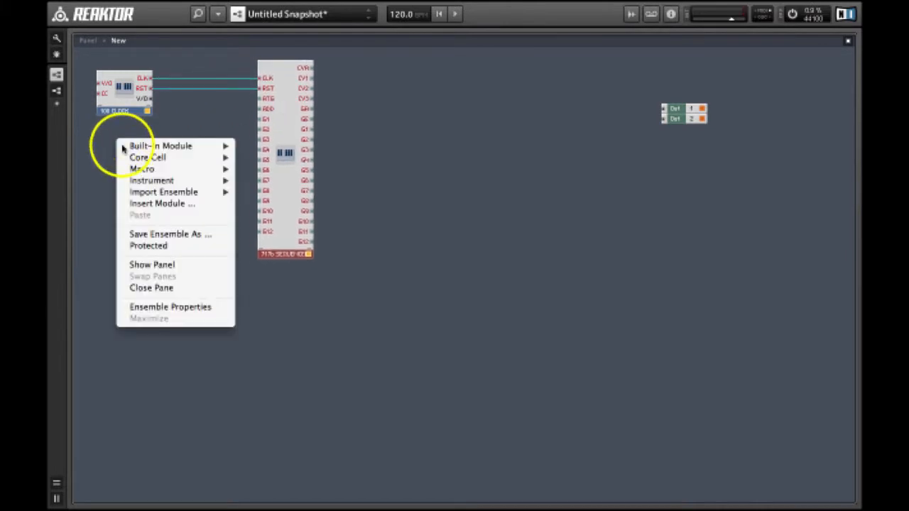
{"action": "mouse_move", "coordinate": [170, 182]}
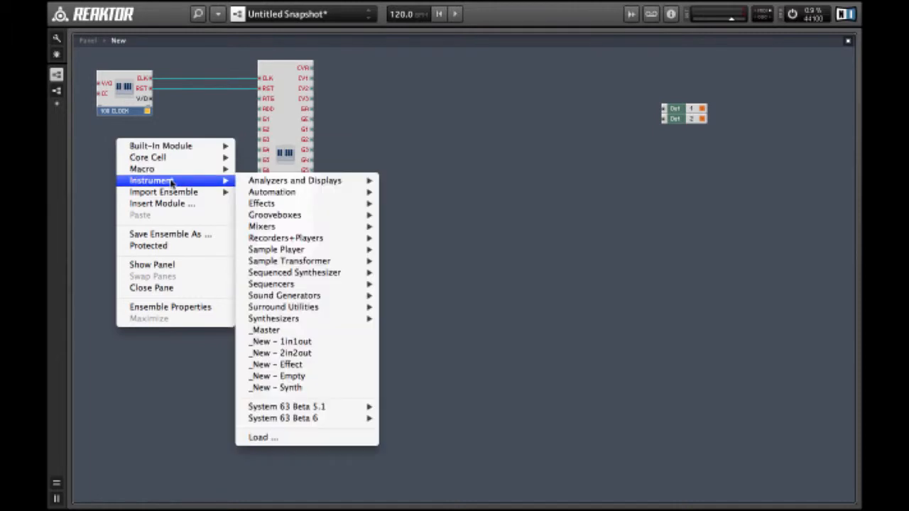
{"action": "mouse_move", "coordinate": [363, 409]}
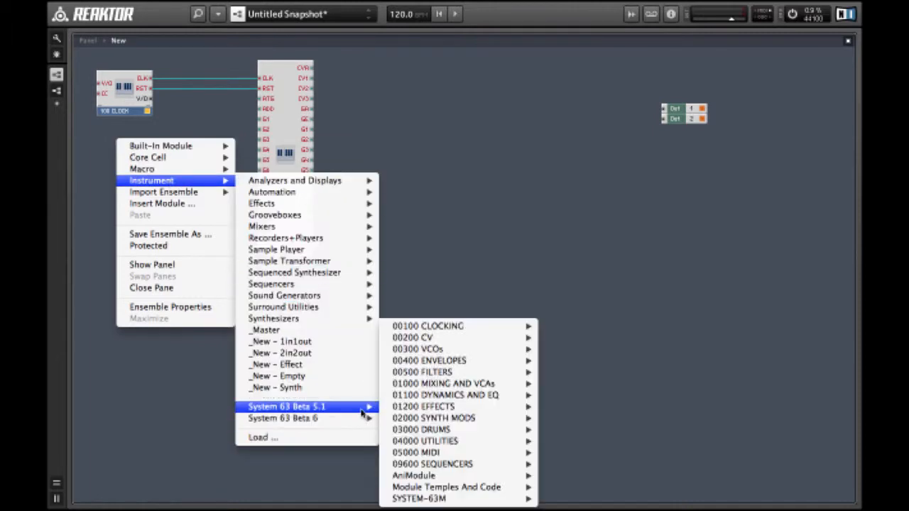
{"action": "mouse_move", "coordinate": [488, 340]}
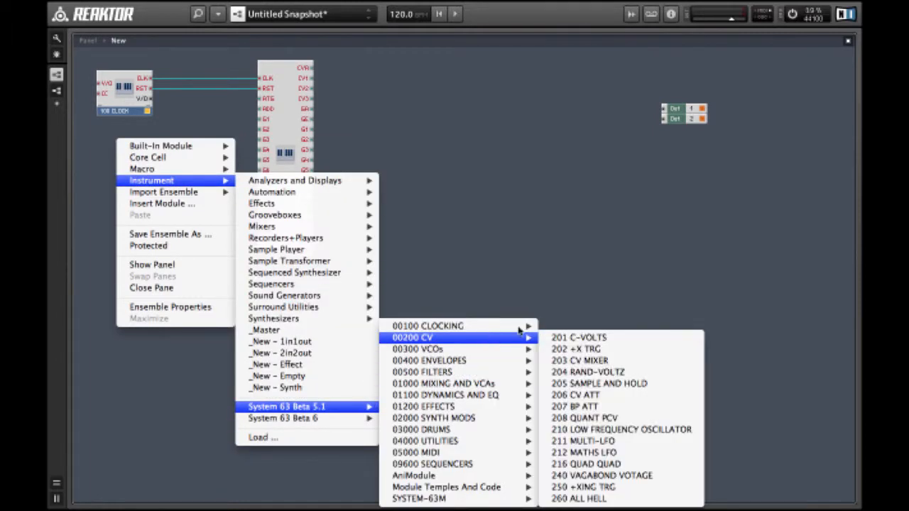
{"action": "left_click", "coordinate": [653, 500]}
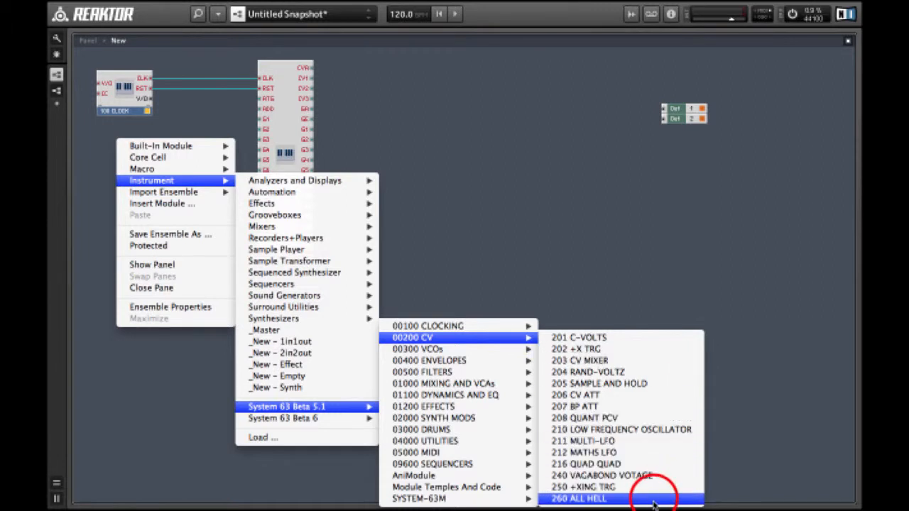
{"action": "left_click", "coordinate": [145, 186]}
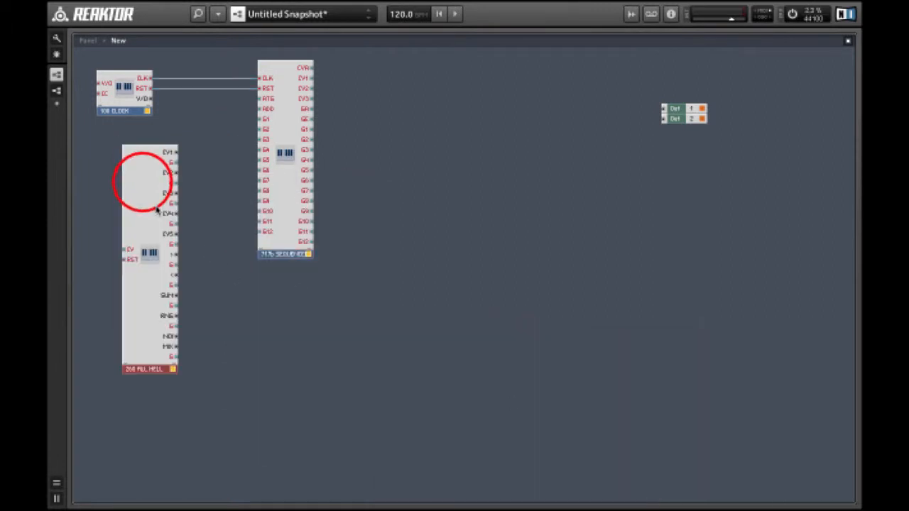
{"action": "left_click_drag", "start_coordinate": [140, 183], "coordinate": [119, 159]}
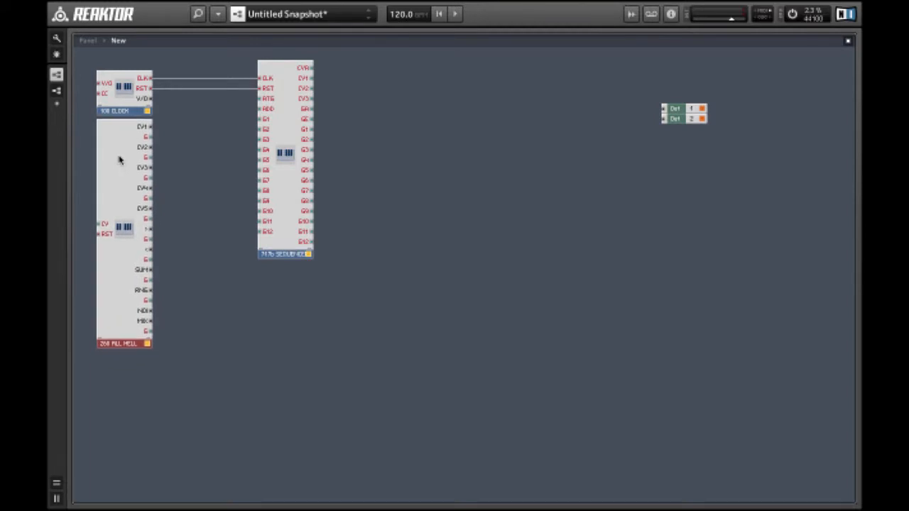
{"action": "left_click", "coordinate": [146, 89]}
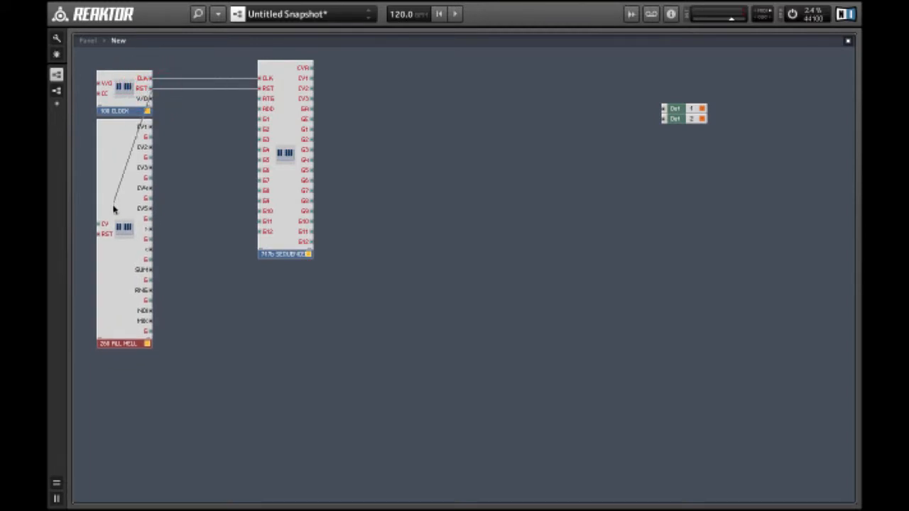
{"action": "left_click_drag", "start_coordinate": [111, 216], "coordinate": [110, 236]}
Step: Wire the first eight G outputs of 260 ALL HELL, in order, to the sequencer's gate inputs G12 down to G5
{"action": "left_click", "coordinate": [149, 141]}
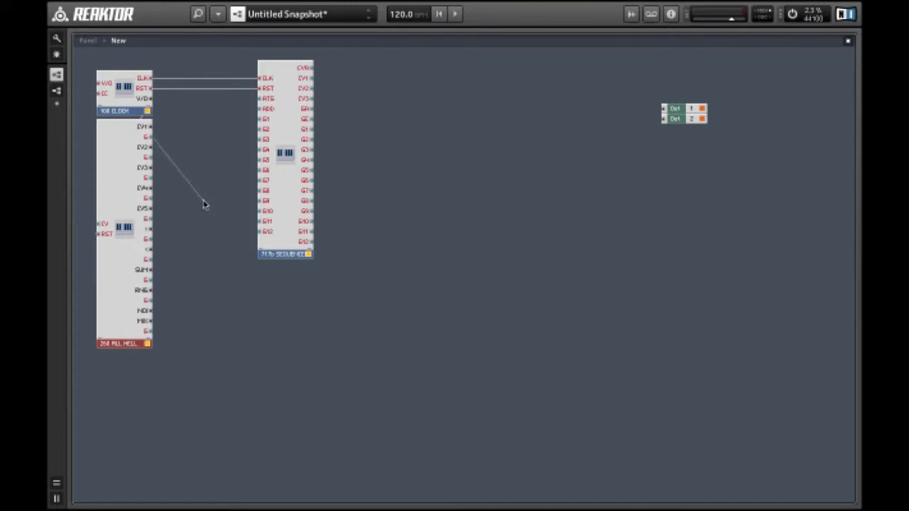
{"action": "left_click_drag", "start_coordinate": [203, 204], "coordinate": [242, 224]}
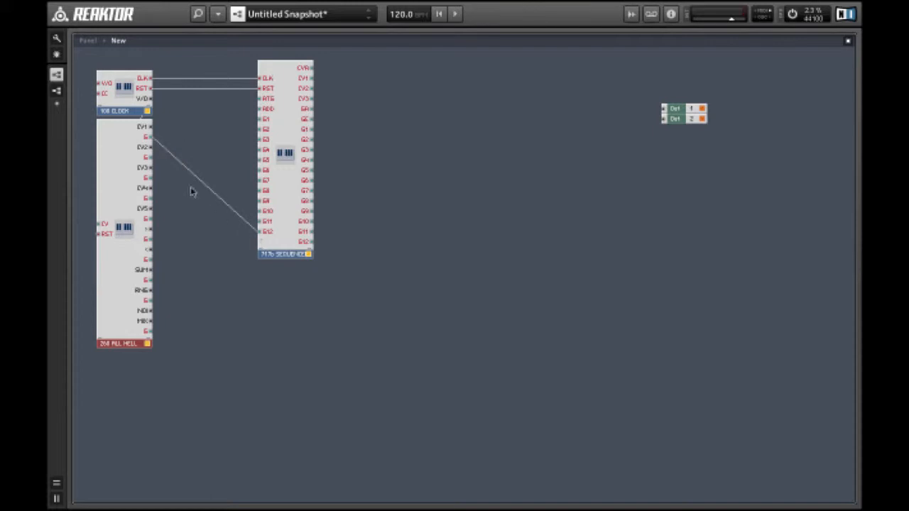
{"action": "left_click_drag", "start_coordinate": [150, 157], "coordinate": [265, 226]}
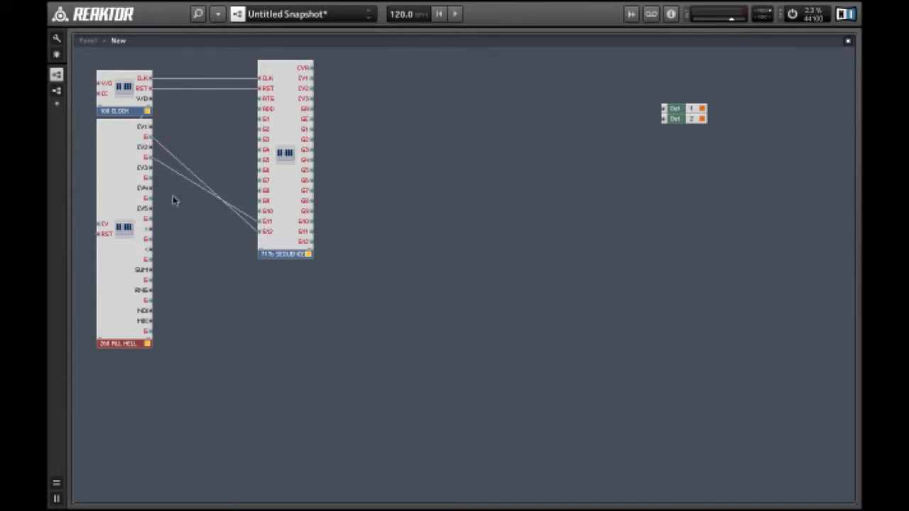
{"action": "left_click_drag", "start_coordinate": [148, 177], "coordinate": [206, 196]}
{"action": "left_click_drag", "start_coordinate": [148, 199], "coordinate": [260, 205]}
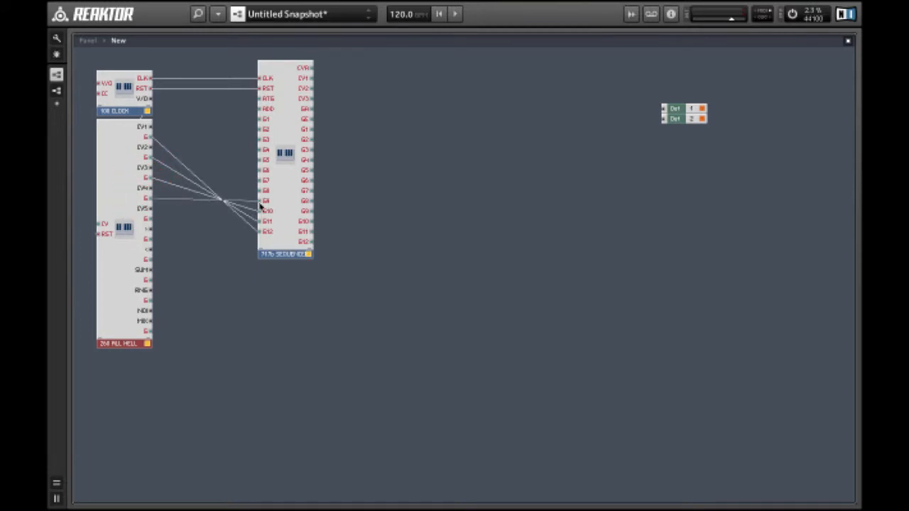
{"action": "left_click_drag", "start_coordinate": [147, 218], "coordinate": [150, 218]}
{"action": "left_click_drag", "start_coordinate": [236, 207], "coordinate": [260, 194]}
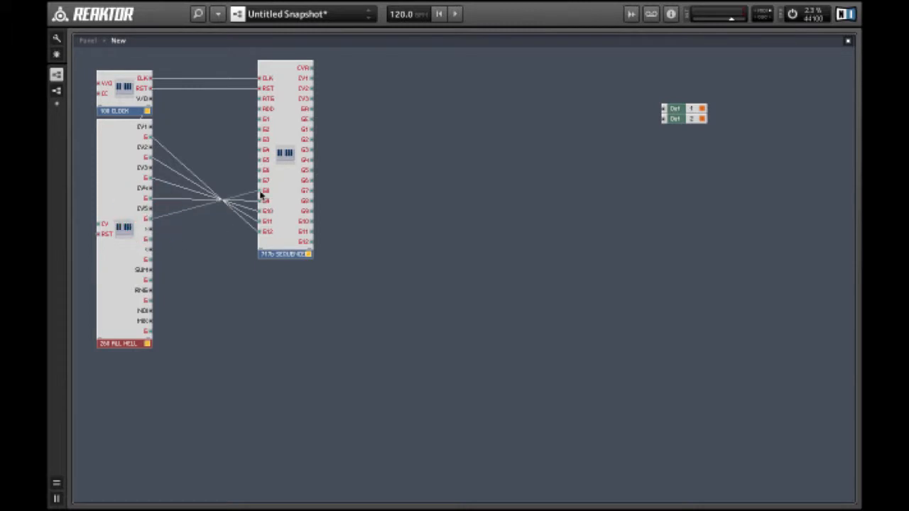
{"action": "left_click_drag", "start_coordinate": [148, 238], "coordinate": [261, 187]}
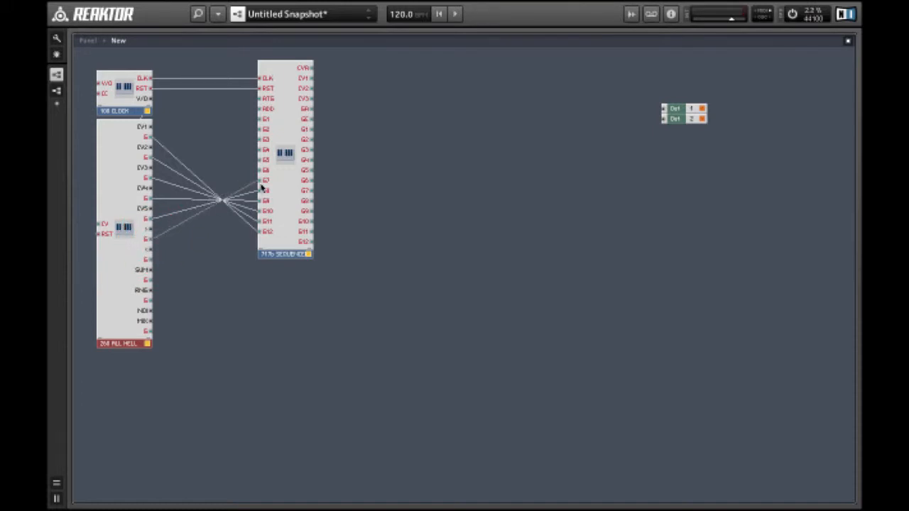
{"action": "left_click_drag", "start_coordinate": [149, 259], "coordinate": [258, 177]}
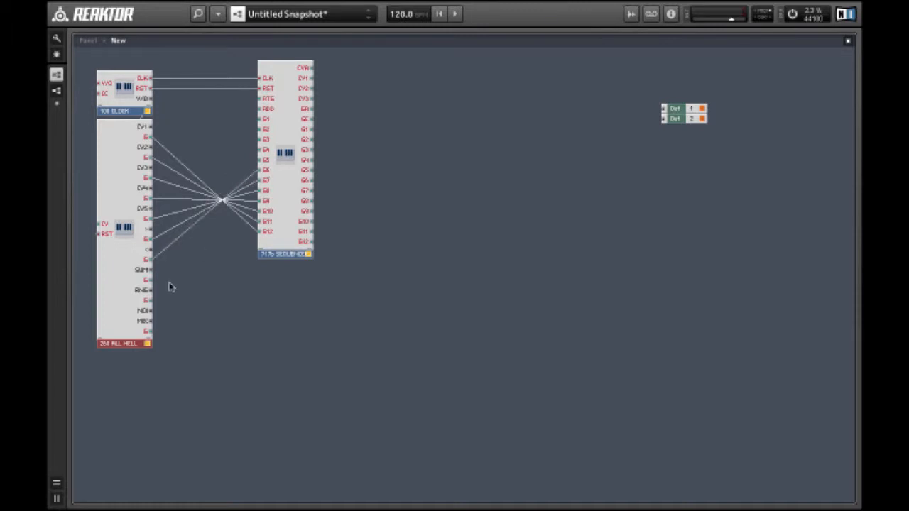
{"action": "left_click_drag", "start_coordinate": [150, 278], "coordinate": [191, 217]}
{"action": "left_click_drag", "start_coordinate": [244, 164], "coordinate": [260, 162]}
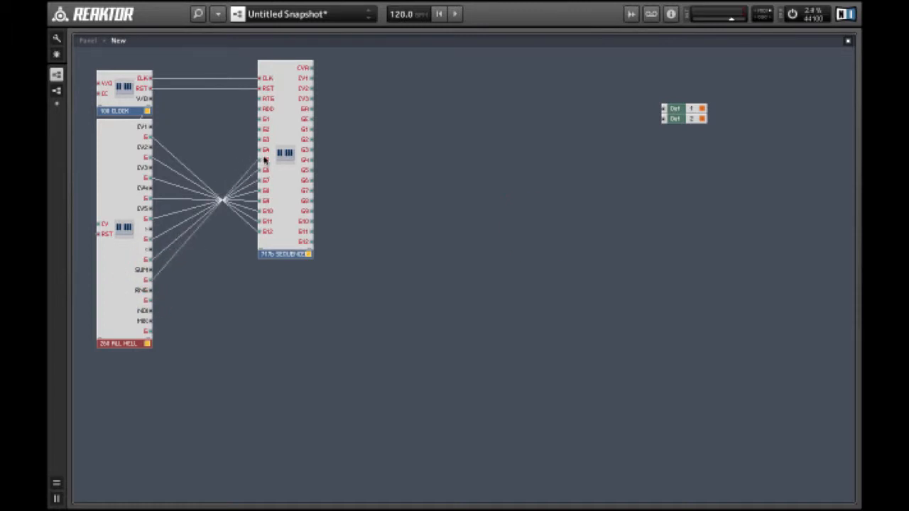
Step: Return to the ensemble panel and start playback to run the clocked sequencer
{"action": "left_click", "coordinate": [537, 229]}
{"action": "double_click", "coordinate": [540, 231]}
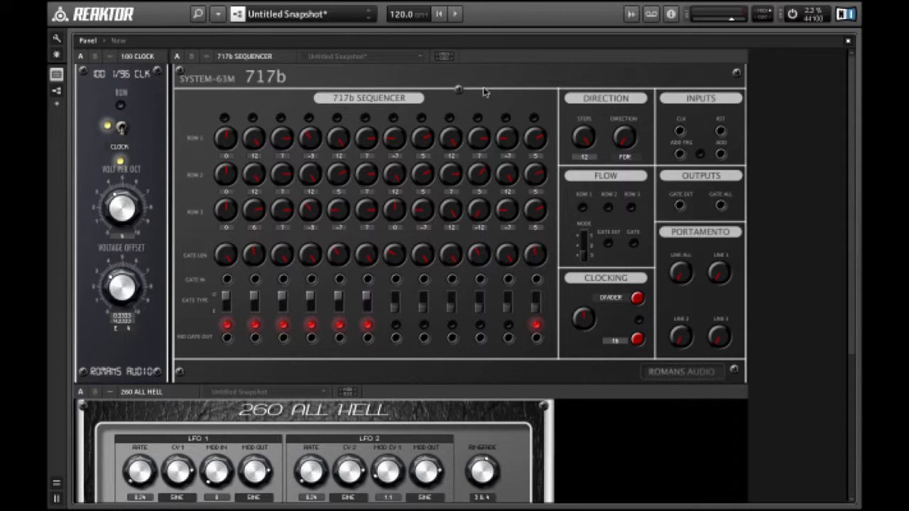
{"action": "key", "text": "space"}
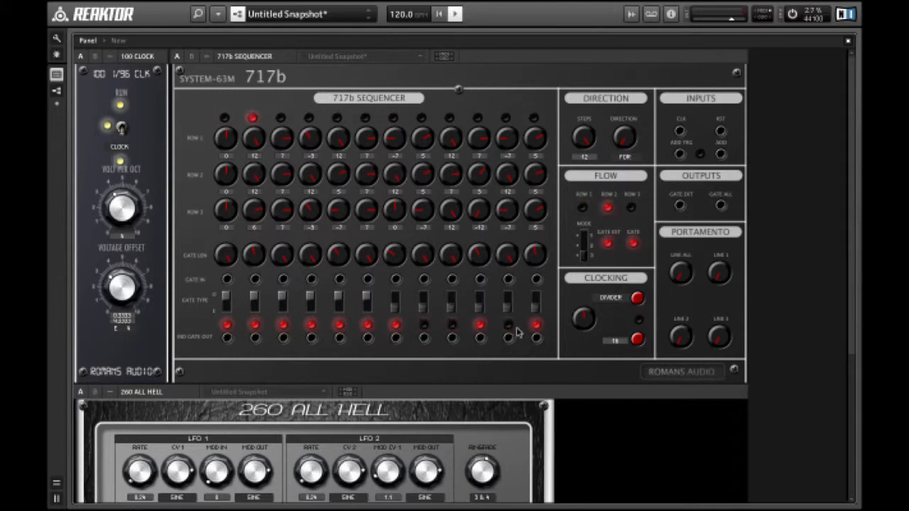
{"action": "left_click", "coordinate": [450, 327]}
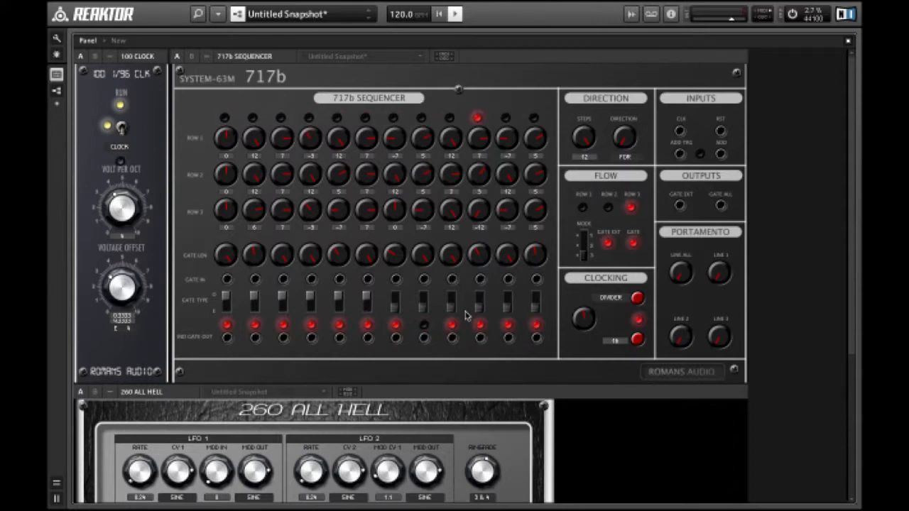
Step: Stop playback and return from the ensemble panel to the ensemble structure
{"action": "scroll", "coordinate": [465, 315], "scroll_direction": "down", "scroll_amount": 3}
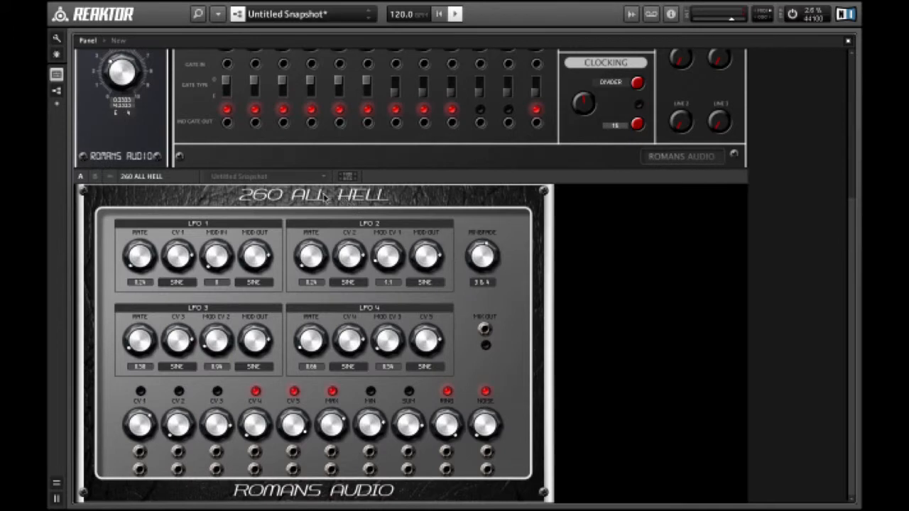
{"action": "double_click", "coordinate": [170, 180]}
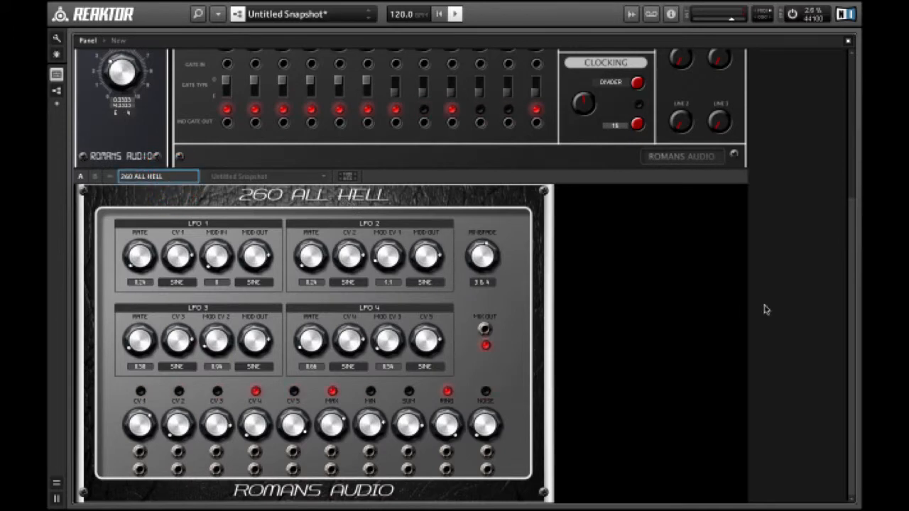
{"action": "scroll", "coordinate": [766, 309], "scroll_direction": "up", "scroll_amount": 5}
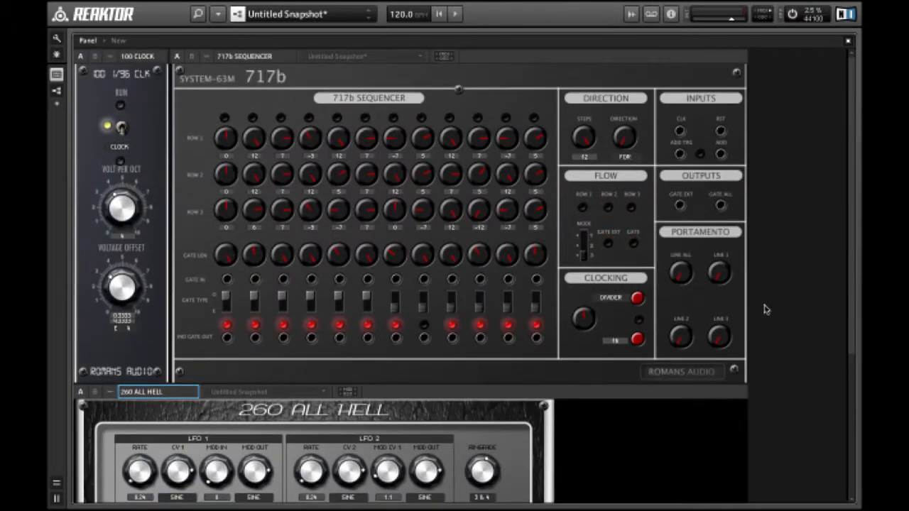
{"action": "left_click", "coordinate": [765, 310]}
{"action": "double_click", "coordinate": [764, 310]}
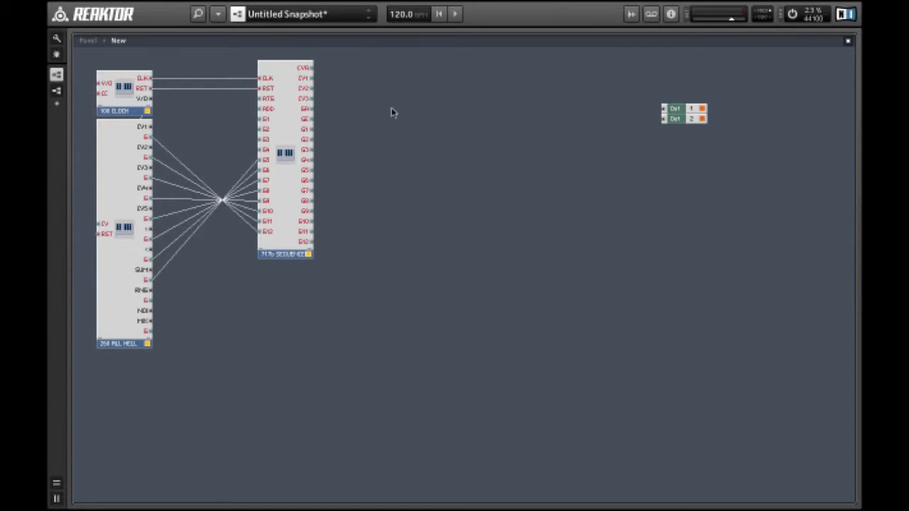
Step: Insert 112 VCO from System 63 Beta 5.1's SYSTEM-63M group and place it beside the sequencer
{"action": "right_click", "coordinate": [385, 90]}
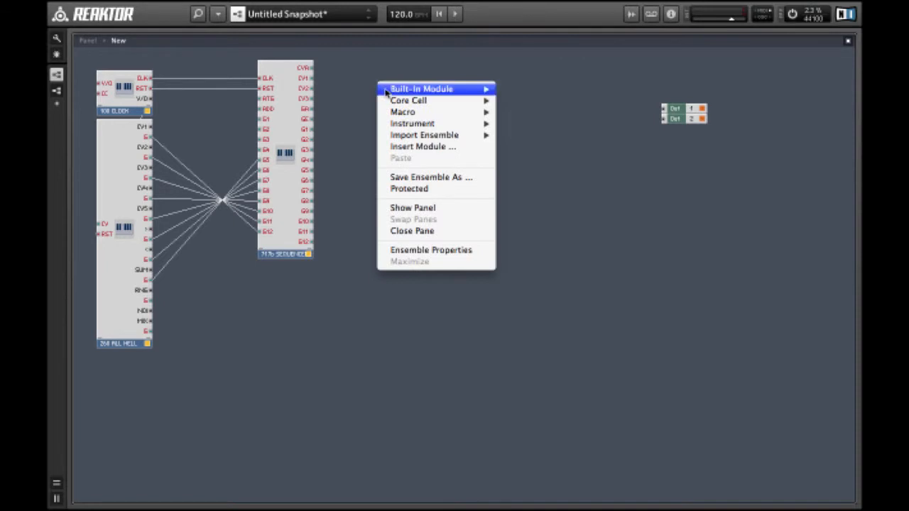
{"action": "mouse_move", "coordinate": [429, 128]}
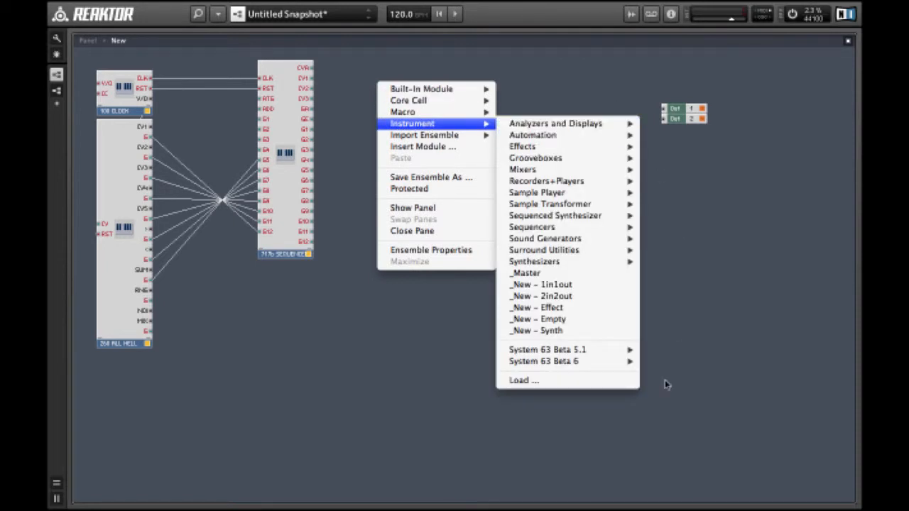
{"action": "mouse_move", "coordinate": [604, 351]}
{"action": "mouse_move", "coordinate": [743, 474]}
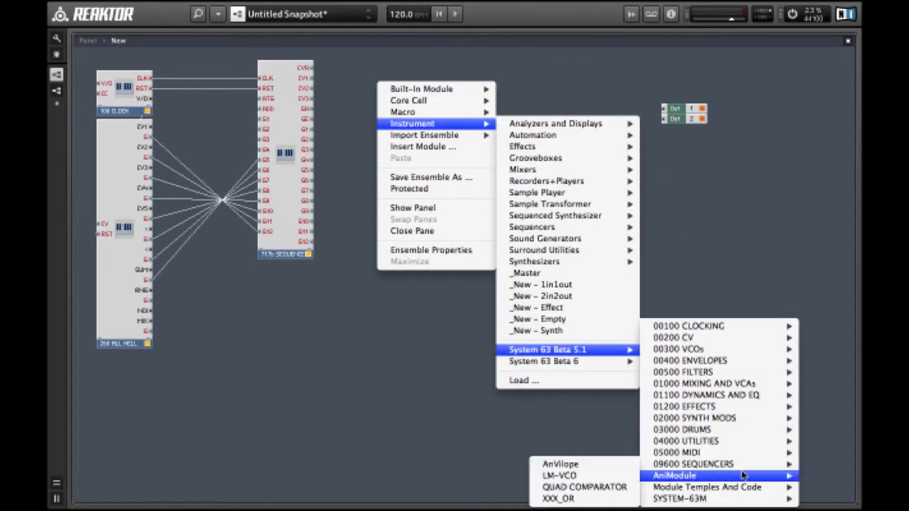
{"action": "mouse_move", "coordinate": [743, 499]}
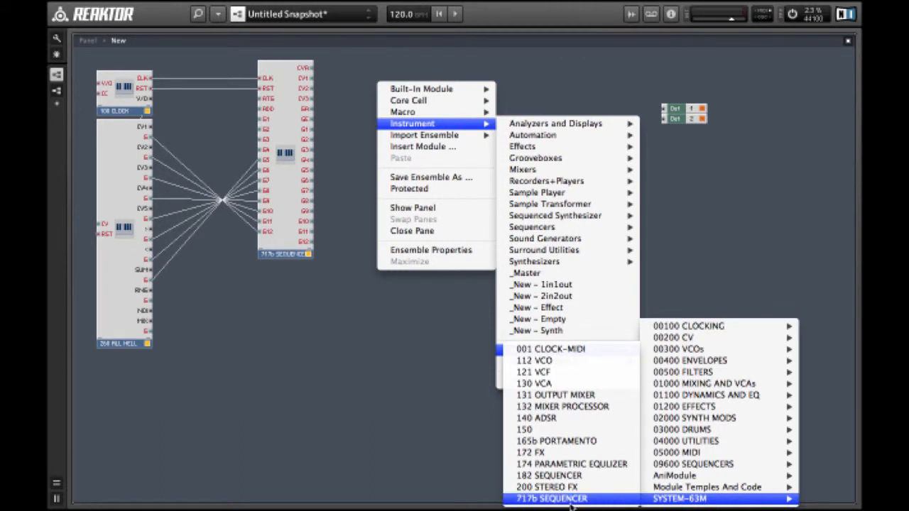
{"action": "left_click", "coordinate": [585, 361]}
{"action": "left_click_drag", "start_coordinate": [414, 111], "coordinate": [389, 94]}
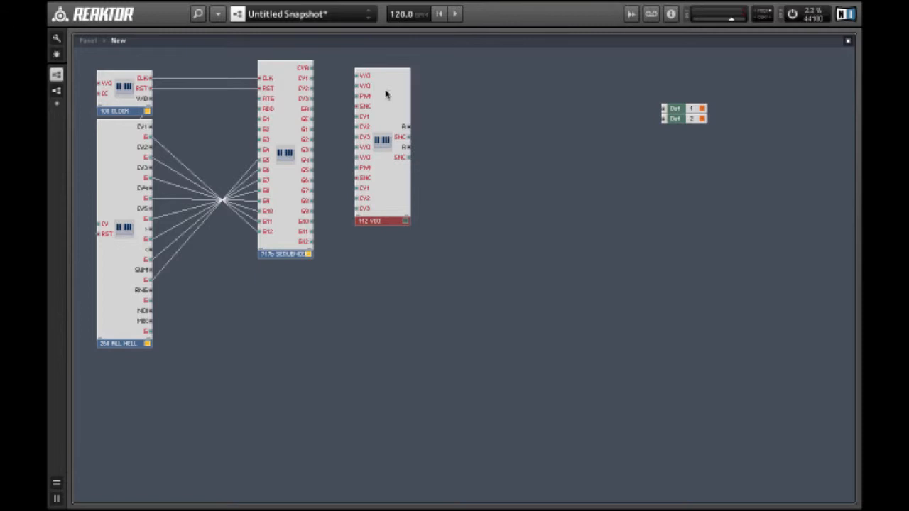
Step: Wire the clock's V/O output to the VCO's first V/O input and the sequencer's CVA output to its second V/O input
{"action": "left_click_drag", "start_coordinate": [149, 98], "coordinate": [365, 75]}
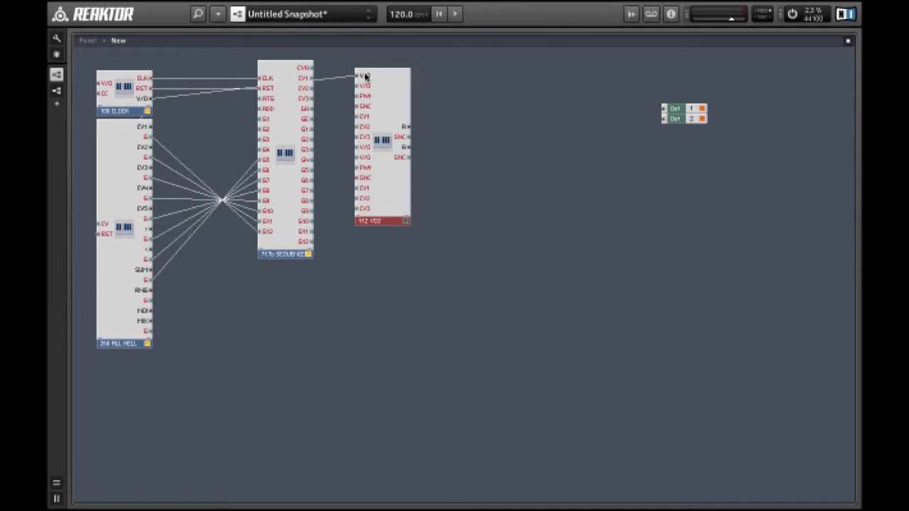
{"action": "left_click", "coordinate": [310, 68]}
{"action": "left_click_drag", "start_coordinate": [315, 72], "coordinate": [359, 87]}
Step: Insert 140 ADSR from the SYSTEM-63M group below the VCO and wire the sequencer's GA output to its first G input
{"action": "right_click", "coordinate": [356, 238]}
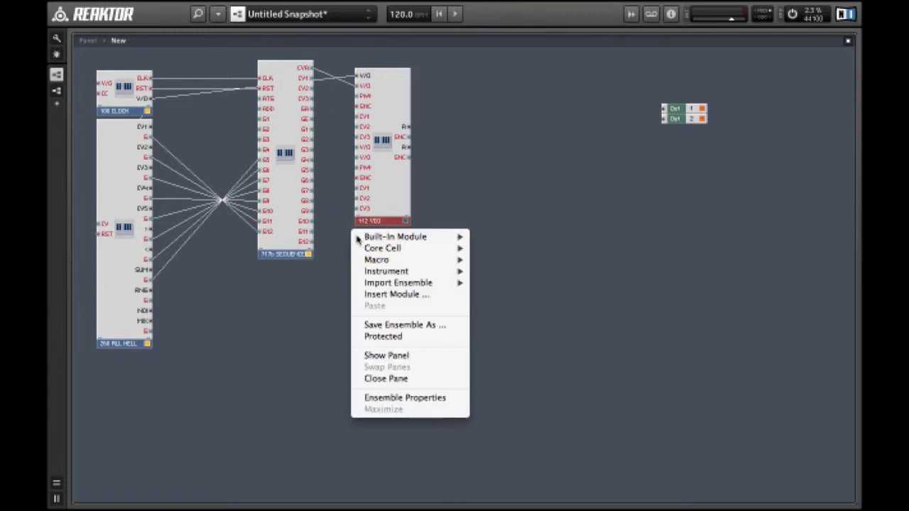
{"action": "mouse_move", "coordinate": [405, 270]}
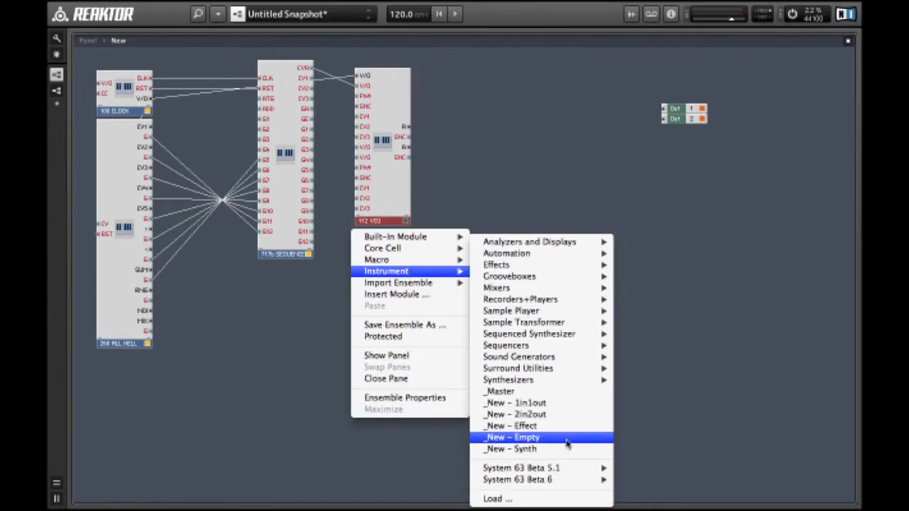
{"action": "mouse_move", "coordinate": [567, 468]}
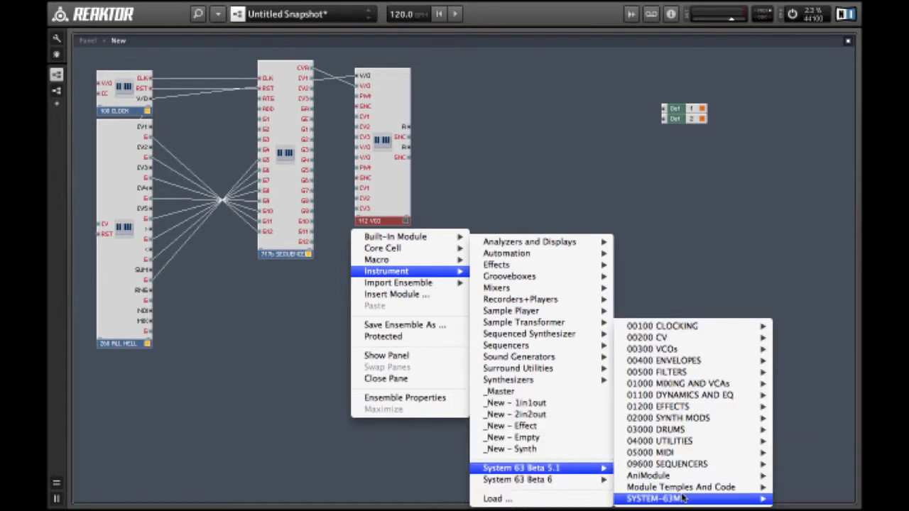
{"action": "mouse_move", "coordinate": [683, 499]}
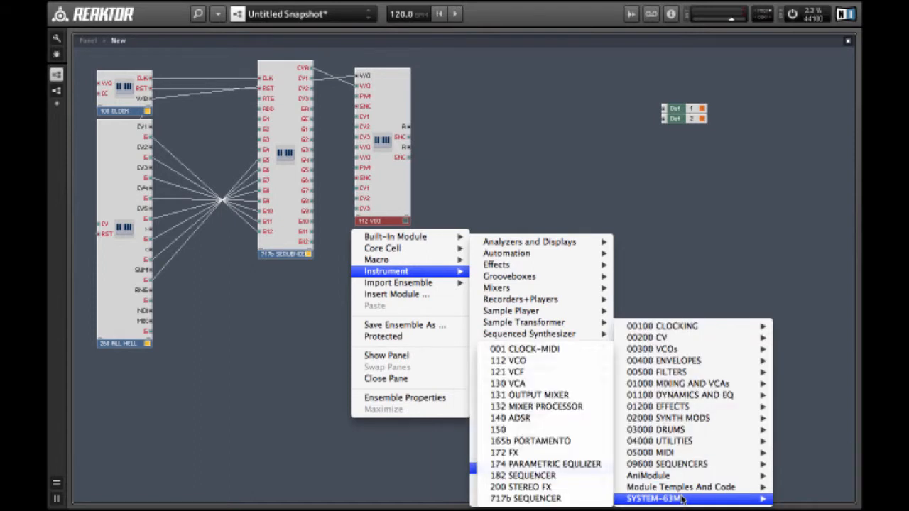
{"action": "left_click", "coordinate": [557, 422]}
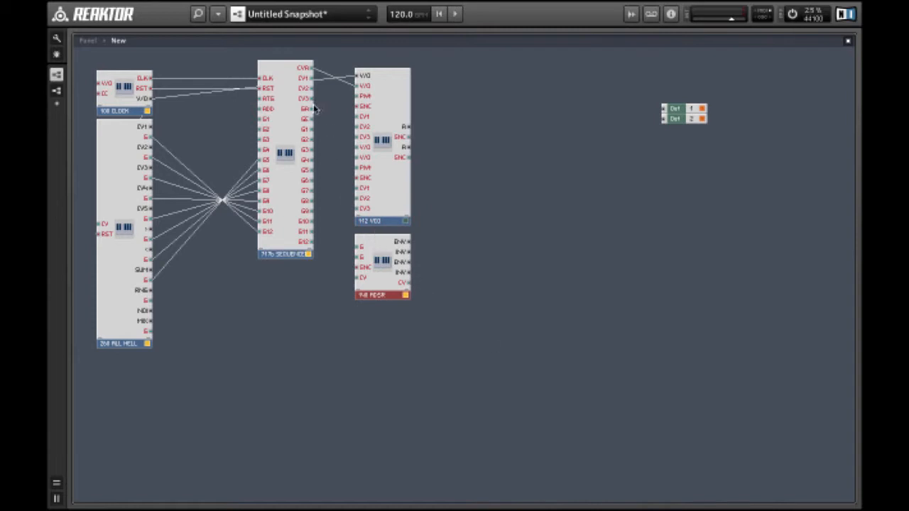
{"action": "left_click_drag", "start_coordinate": [315, 108], "coordinate": [357, 246]}
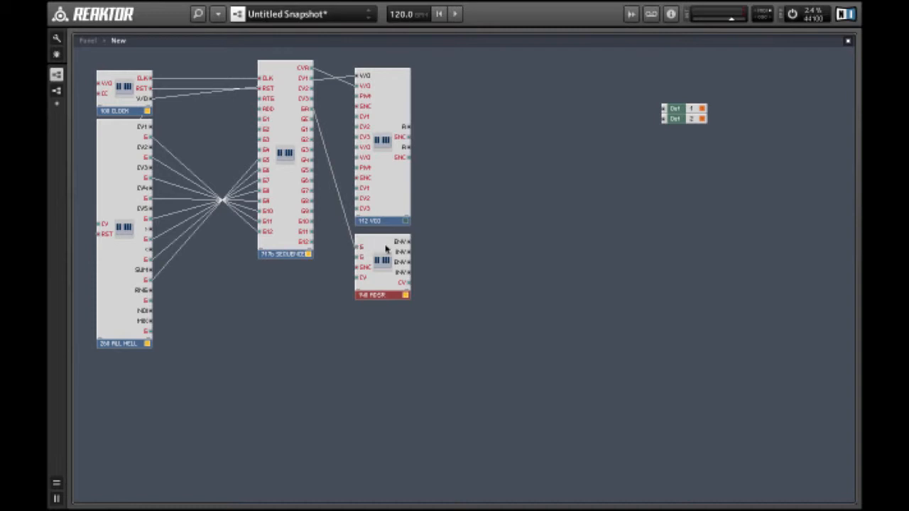
Step: Insert 121 VCF from System 63 Beta 5.1's SYSTEM-63M group and place it beside the VCO
{"action": "right_click", "coordinate": [460, 128]}
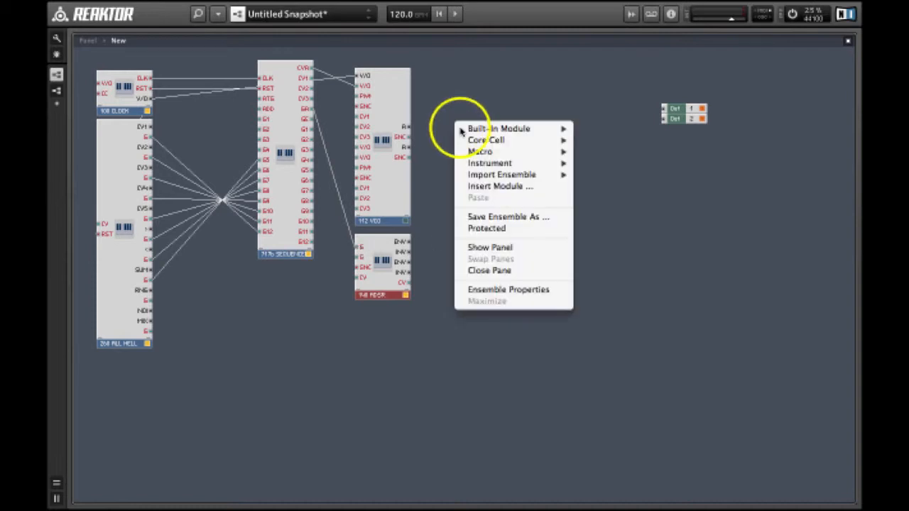
{"action": "mouse_move", "coordinate": [497, 164]}
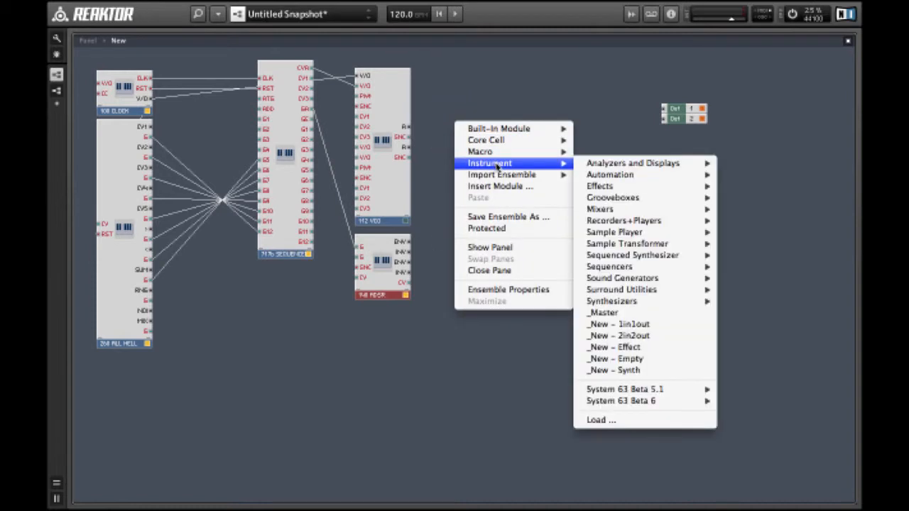
{"action": "mouse_move", "coordinate": [676, 393]}
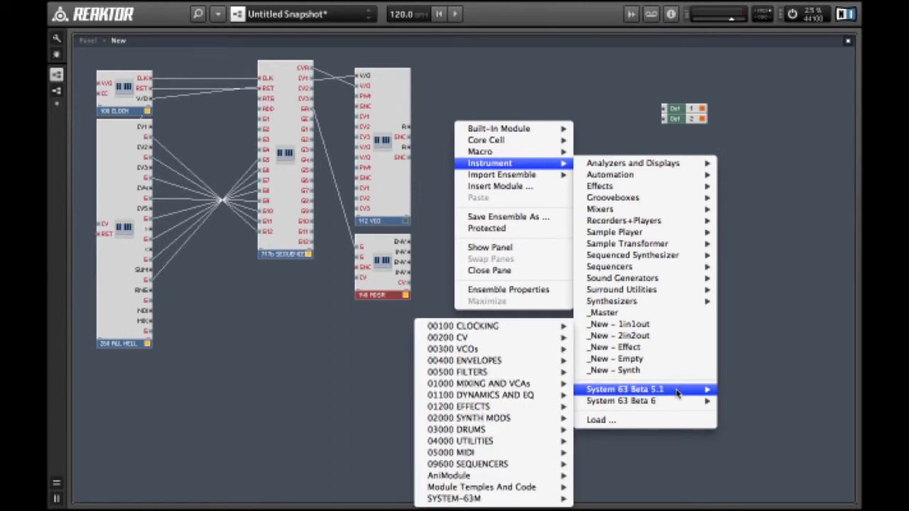
{"action": "mouse_move", "coordinate": [488, 501]}
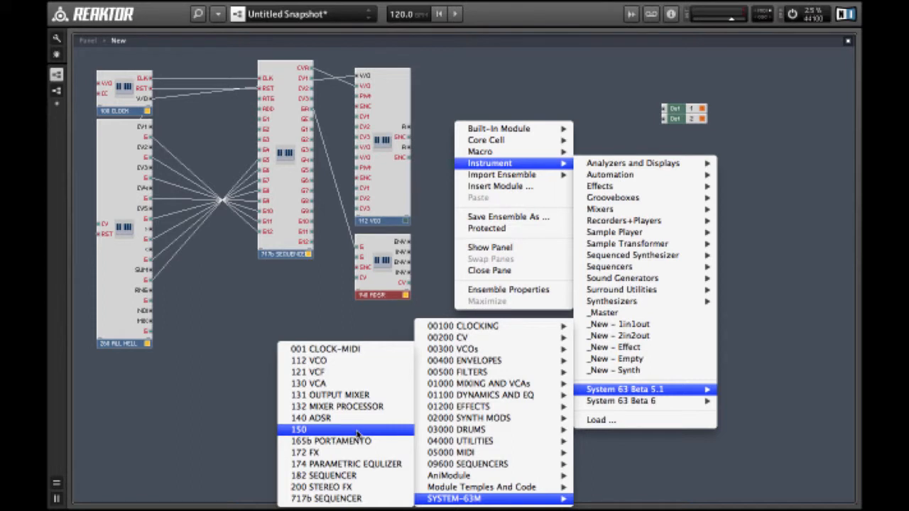
{"action": "left_click", "coordinate": [367, 372]}
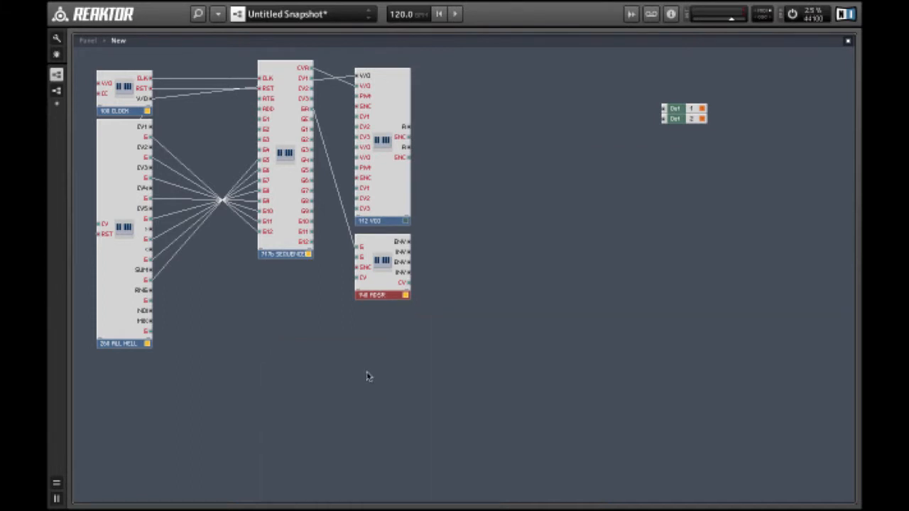
{"action": "left_click", "coordinate": [507, 239]}
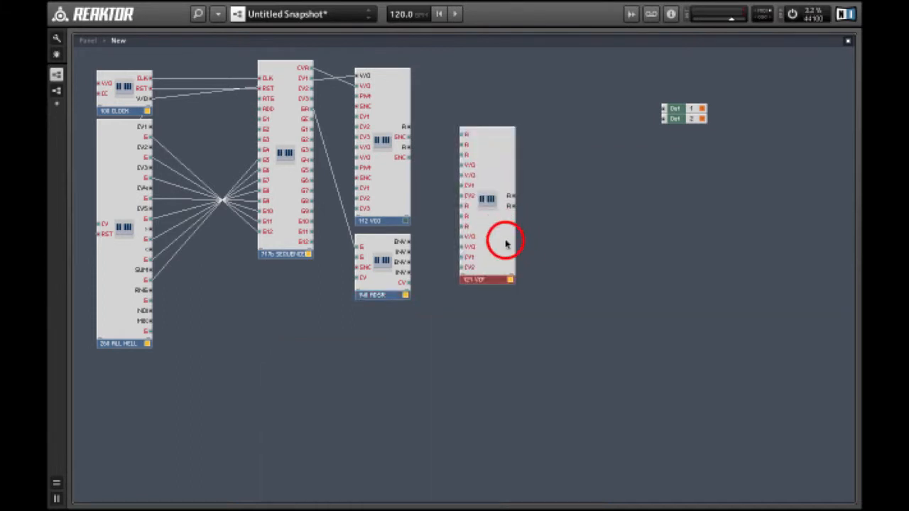
{"action": "left_click_drag", "start_coordinate": [506, 243], "coordinate": [504, 211]}
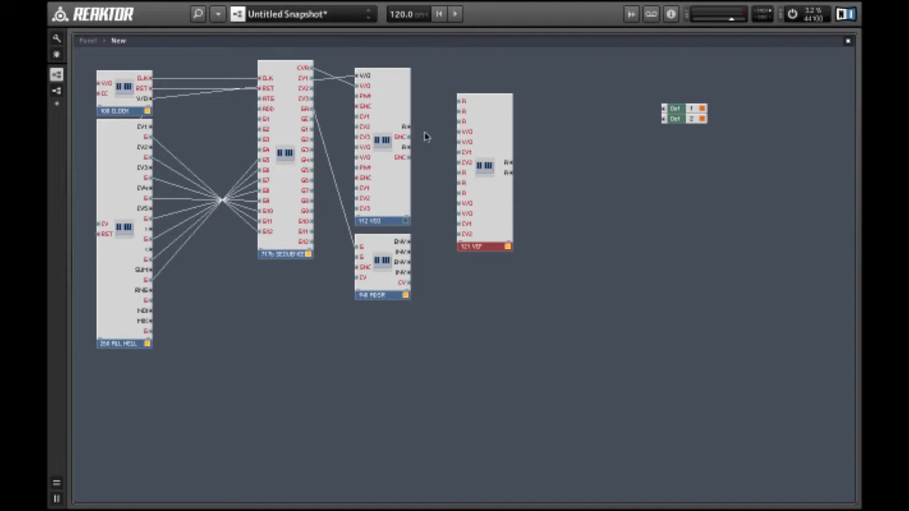
Step: Wire the VCO's first A output to the VCF's first A input and the ADSR's first ENV output to the VCF's first CV1 input
{"action": "left_click", "coordinate": [403, 126]}
{"action": "left_click_drag", "start_coordinate": [408, 127], "coordinate": [450, 106]}
{"action": "left_click", "coordinate": [409, 243]}
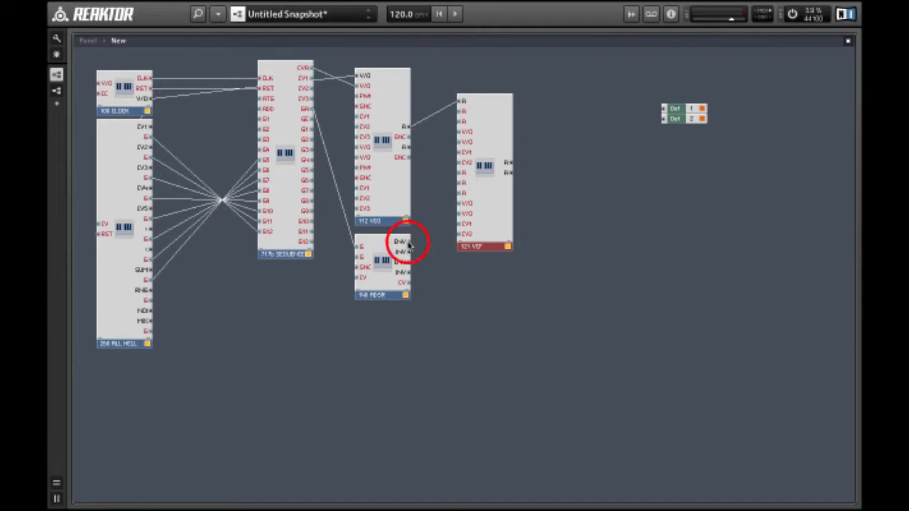
{"action": "left_click_drag", "start_coordinate": [412, 227], "coordinate": [458, 154]}
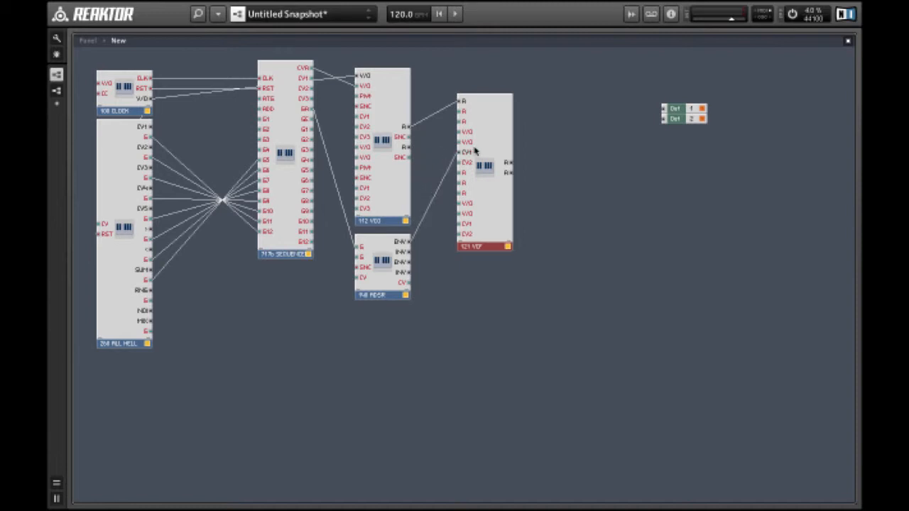
Step: Wire the sequencer's CVA output to the VCF's second V/O input and the clock's V/O output to its first V/O input
{"action": "left_click_drag", "start_coordinate": [308, 67], "coordinate": [459, 142]}
{"action": "left_click", "coordinate": [148, 98]}
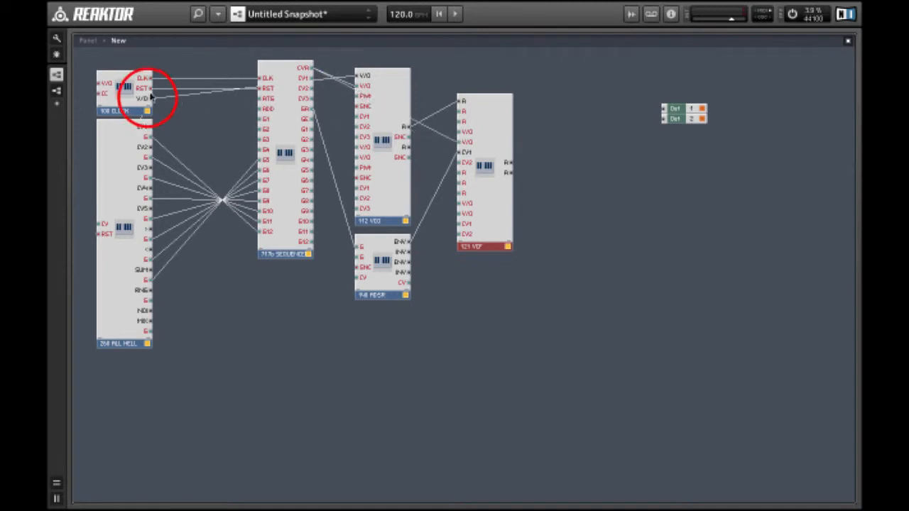
{"action": "left_click_drag", "start_coordinate": [148, 99], "coordinate": [458, 133]}
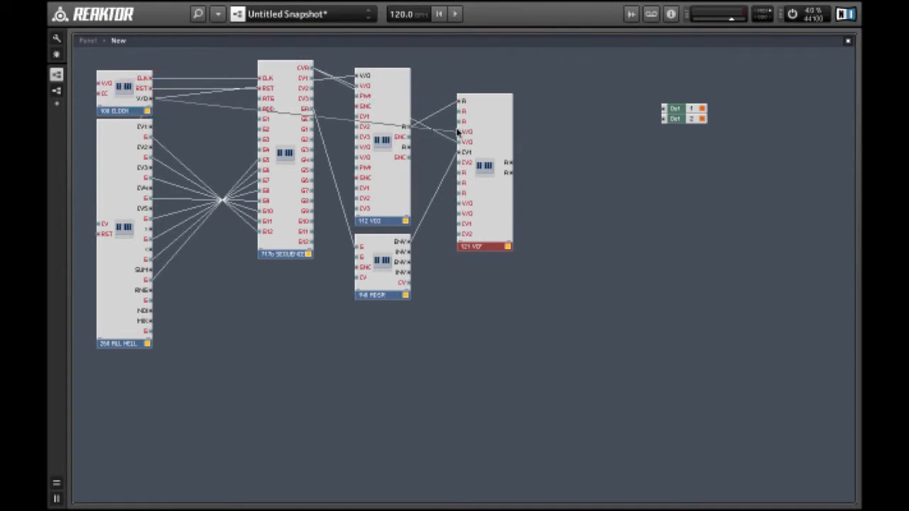
Step: Insert 130 VCA from System 63 Beta 5.1's SYSTEM-63M group and place it between the VCF and the audio outputs
{"action": "right_click", "coordinate": [588, 140]}
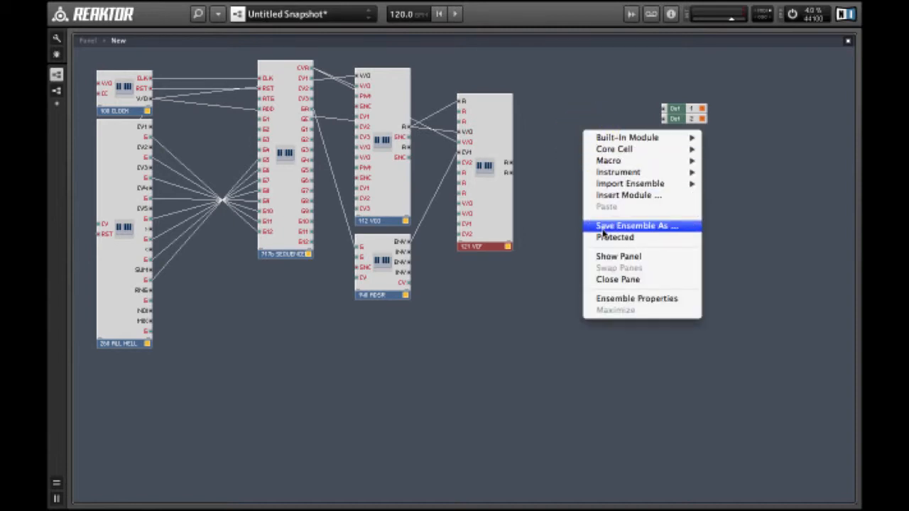
{"action": "mouse_move", "coordinate": [618, 175]}
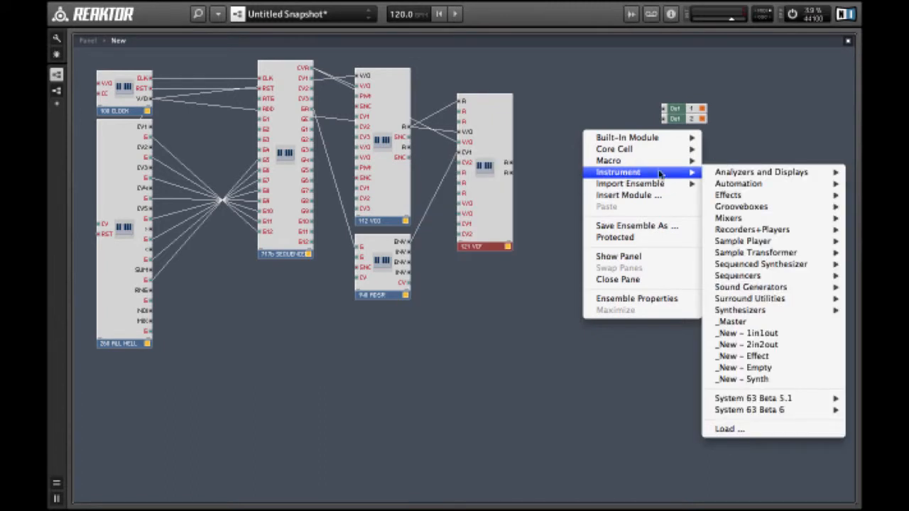
{"action": "mouse_move", "coordinate": [767, 402]}
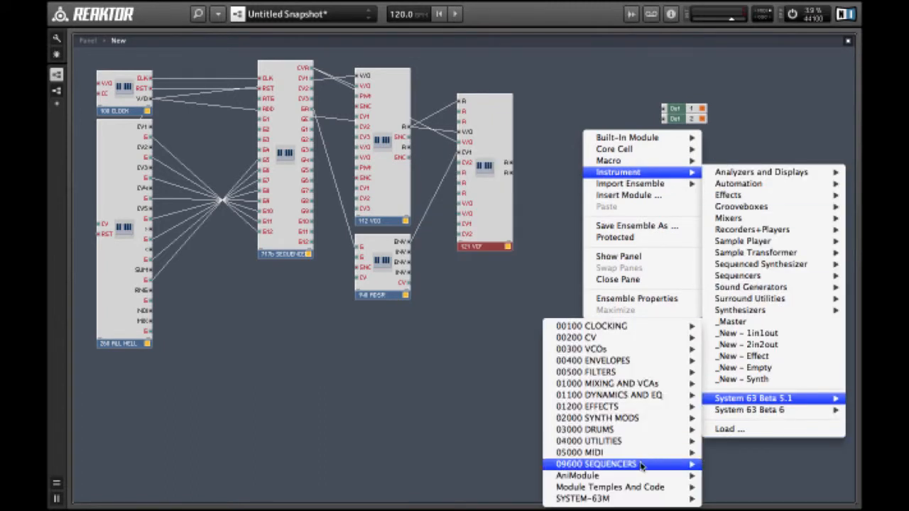
{"action": "mouse_move", "coordinate": [619, 501]}
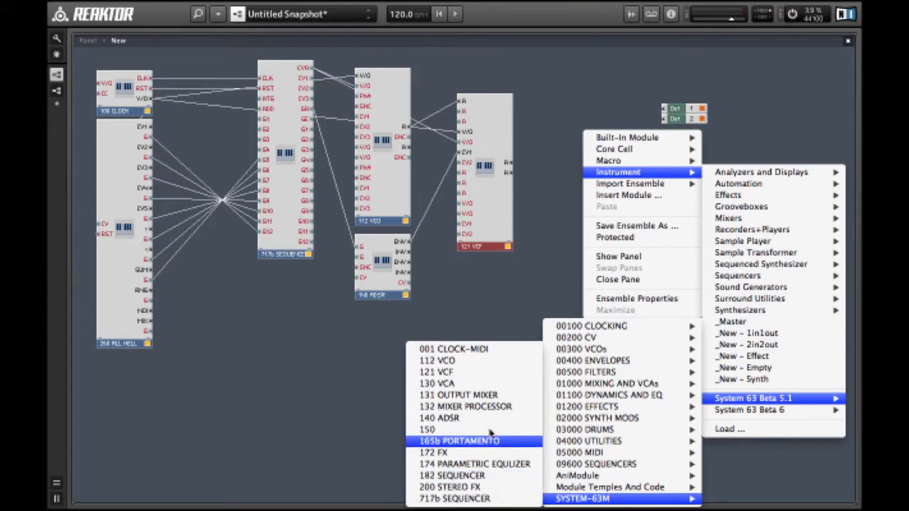
{"action": "left_click", "coordinate": [495, 390]}
{"action": "left_click_drag", "start_coordinate": [610, 211], "coordinate": [576, 186]}
Step: Wire the VCF's first A output to the VCA's first A input, and the VCA's L and R outputs to Out 1 and Out 2
{"action": "left_click_drag", "start_coordinate": [507, 162], "coordinate": [545, 111]}
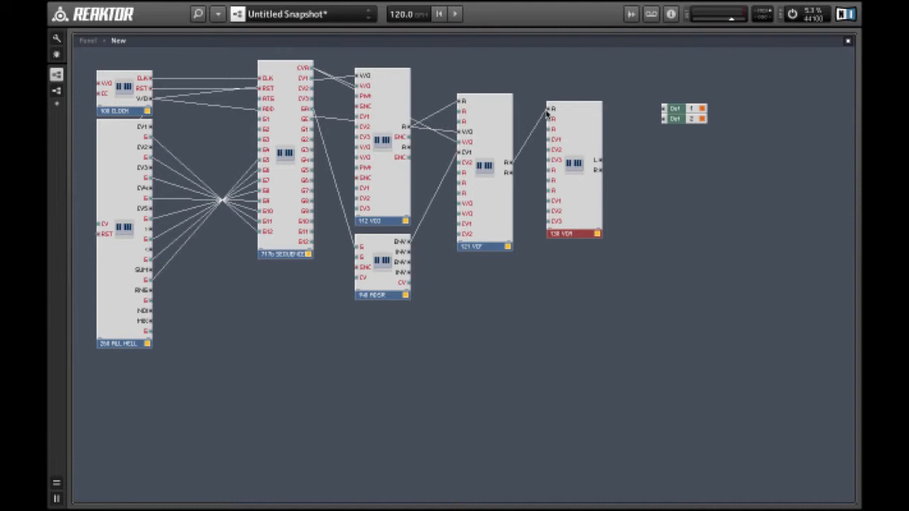
{"action": "mouse_move", "coordinate": [598, 161]}
{"action": "left_mouse_down"}
{"action": "mouse_move", "coordinate": [676, 96]}
{"action": "mouse_move", "coordinate": [664, 115]}
{"action": "left_mouse_up"}
{"action": "left_click_drag", "start_coordinate": [599, 170], "coordinate": [664, 119]}
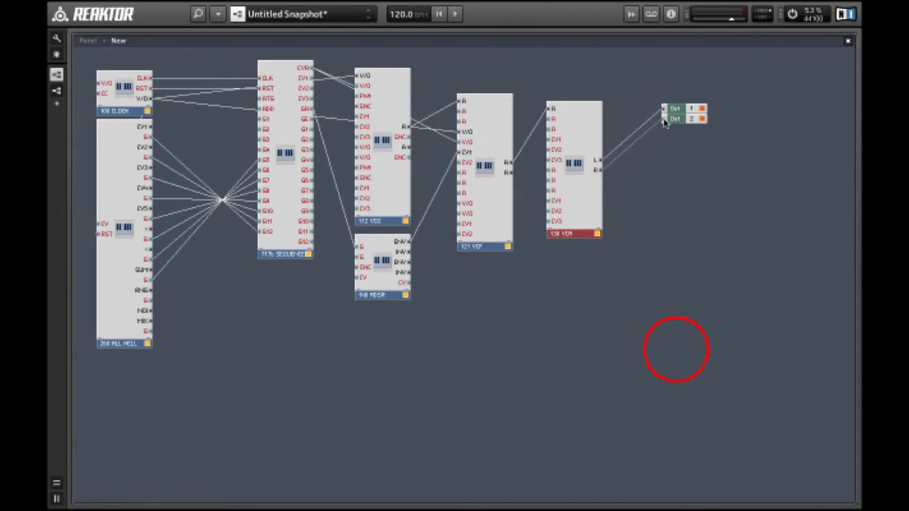
Step: Arrange the 112 VCO, 130 VCA, 140 ADSR and 121 VCF panels side by side in one row beneath the clock and sequencer
{"action": "double_click", "coordinate": [675, 350]}
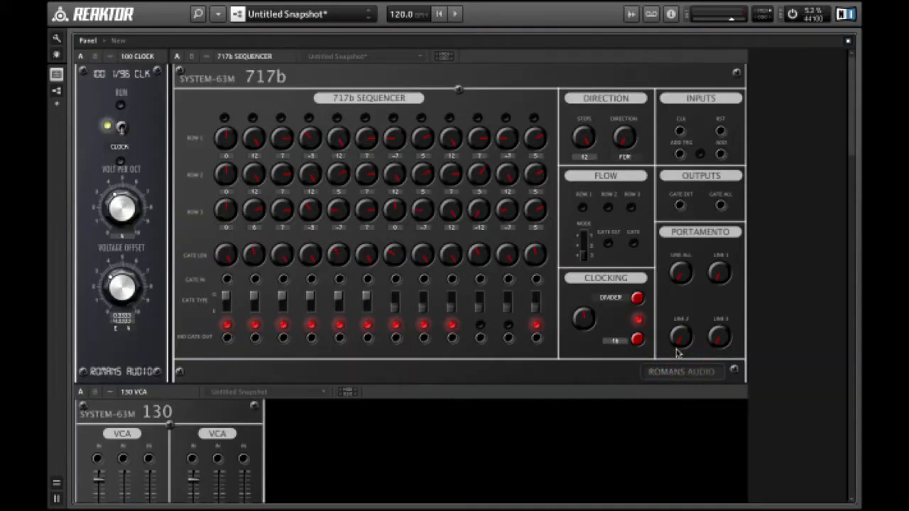
{"action": "double_click", "coordinate": [152, 392]}
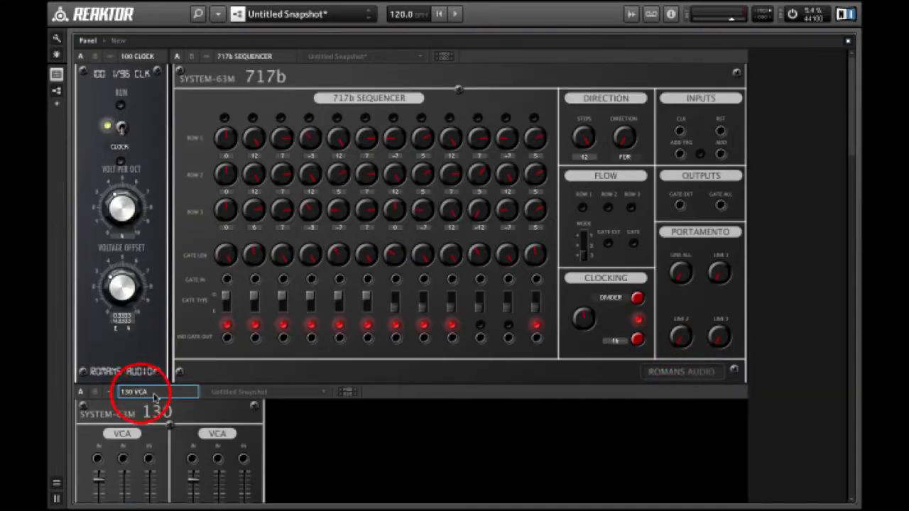
{"action": "left_click_drag", "start_coordinate": [154, 396], "coordinate": [353, 415]}
{"action": "scroll", "coordinate": [344, 422], "scroll_direction": "down", "scroll_amount": 5}
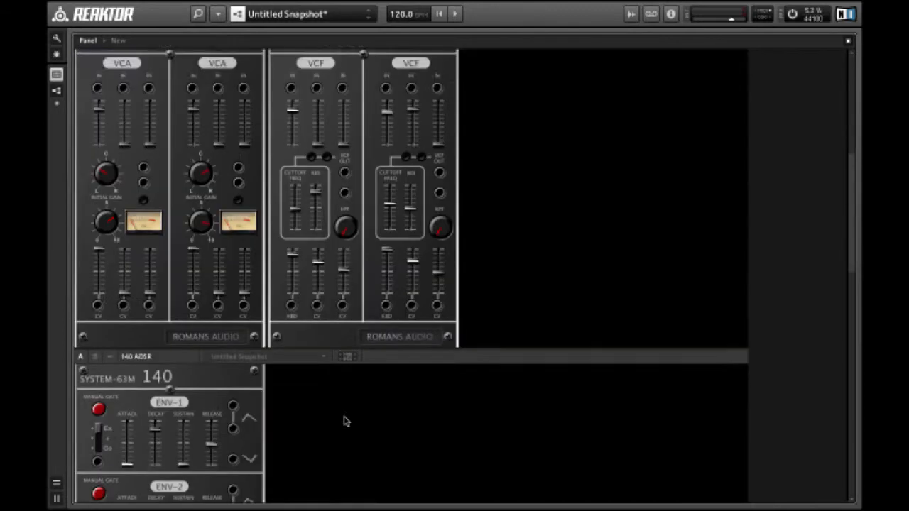
{"action": "scroll", "coordinate": [344, 422], "scroll_direction": "down", "scroll_amount": 1}
{"action": "double_click", "coordinate": [146, 324]}
{"action": "mouse_move", "coordinate": [162, 324]}
{"action": "left_mouse_down"}
{"action": "mouse_move", "coordinate": [266, 146]}
{"action": "mouse_move", "coordinate": [277, 145]}
{"action": "left_mouse_up"}
{"action": "double_click", "coordinate": [156, 326]}
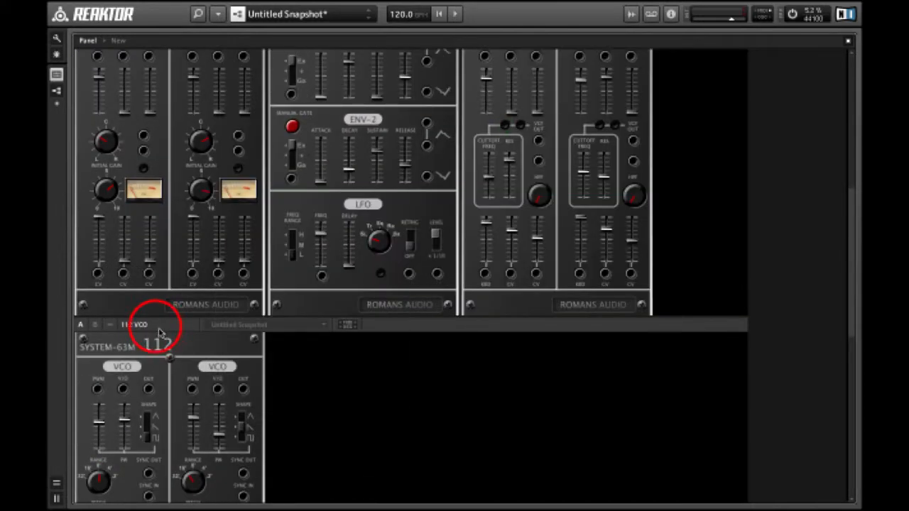
{"action": "left_click_drag", "start_coordinate": [154, 320], "coordinate": [104, 21]}
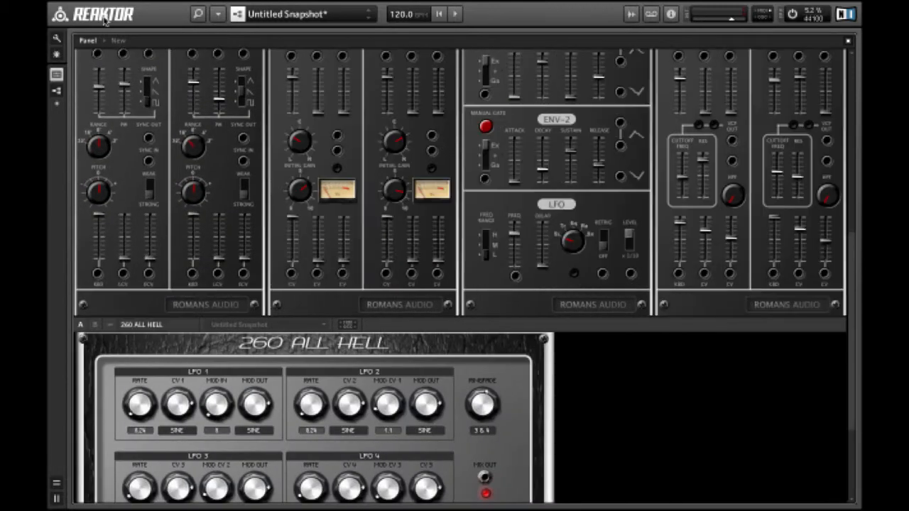
Step: Move the 130 VCA panel to the end of the module row, after the 121 VCF
{"action": "scroll", "coordinate": [522, 166], "scroll_direction": "up", "scroll_amount": 1}
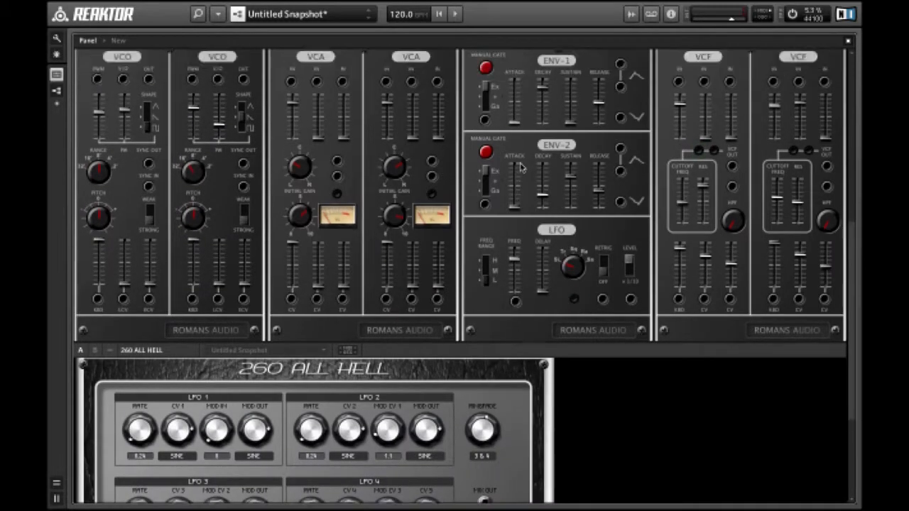
{"action": "scroll", "coordinate": [522, 167], "scroll_direction": "up", "scroll_amount": 6}
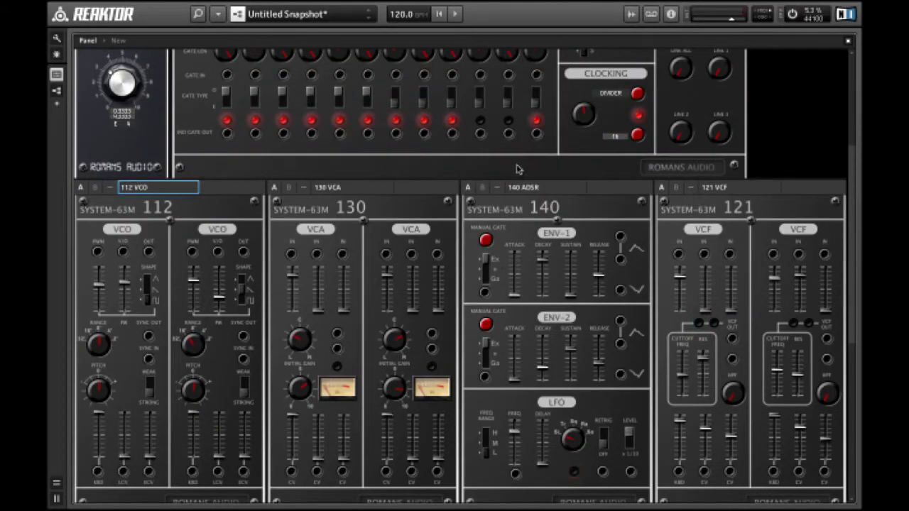
{"action": "left_click", "coordinate": [359, 188]}
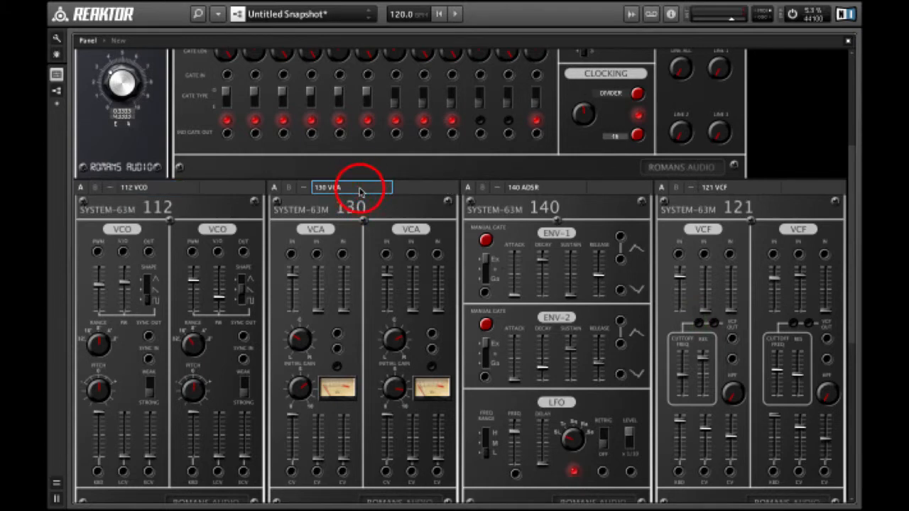
{"action": "left_click_drag", "start_coordinate": [359, 188], "coordinate": [735, 197]}
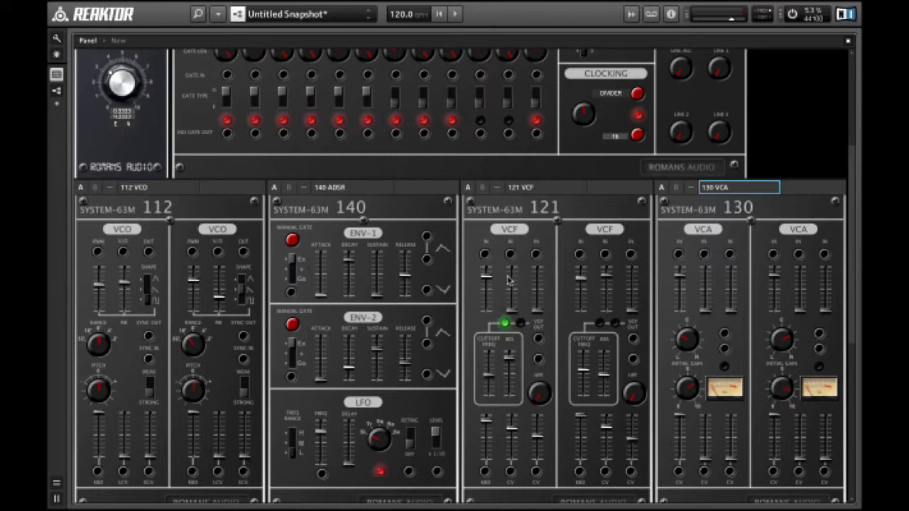
Step: Start playback to run the sequenced patch
{"action": "scroll", "coordinate": [508, 281], "scroll_direction": "up", "scroll_amount": 1}
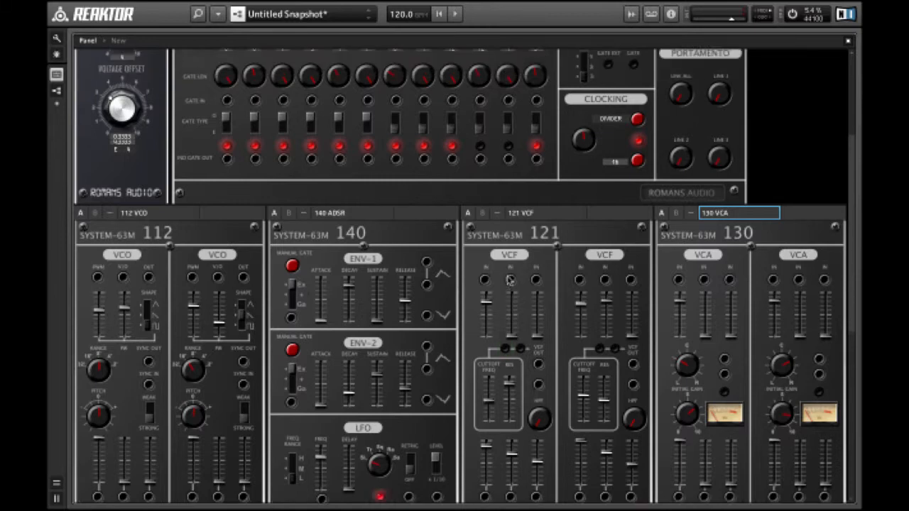
{"action": "scroll", "coordinate": [509, 281], "scroll_direction": "up", "scroll_amount": 1}
{"action": "key", "text": "space"}
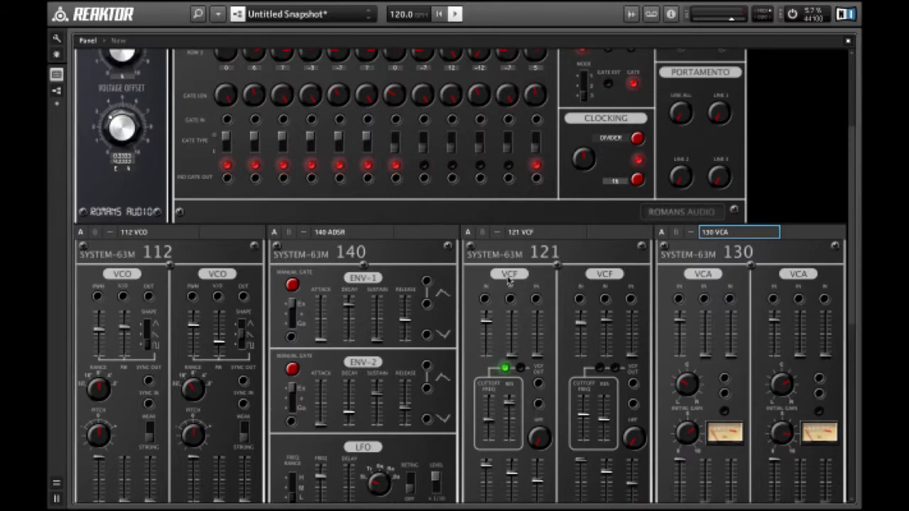
Step: Raise the slider beneath the first VCO's V/O jack to maximum and increase the first VCF's cutoff frequency
{"action": "scroll", "coordinate": [509, 281], "scroll_direction": "down", "scroll_amount": 5}
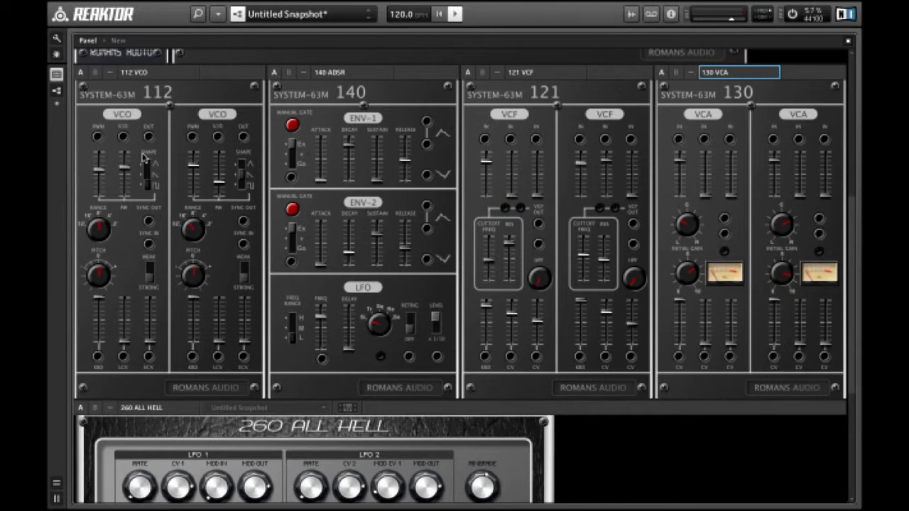
{"action": "left_click", "coordinate": [126, 169]}
{"action": "left_click_drag", "start_coordinate": [126, 168], "coordinate": [125, 129]}
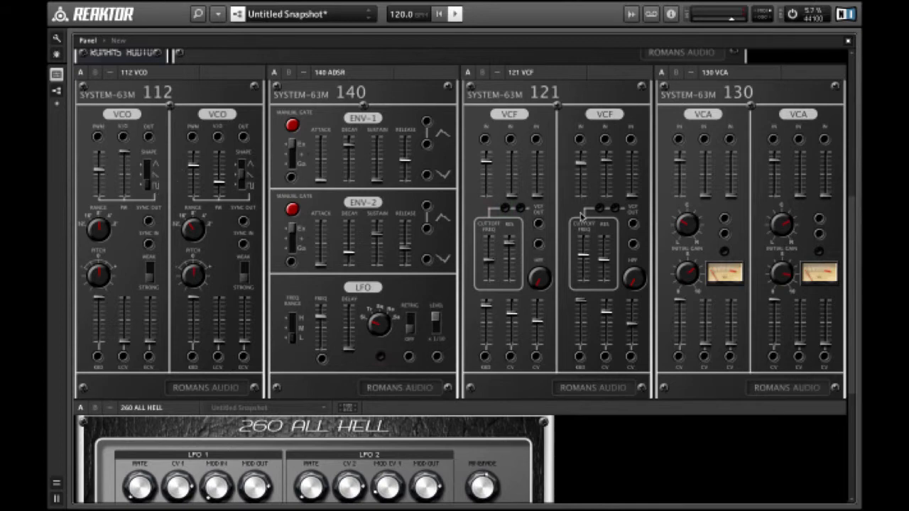
{"action": "left_click_drag", "start_coordinate": [489, 259], "coordinate": [488, 242]}
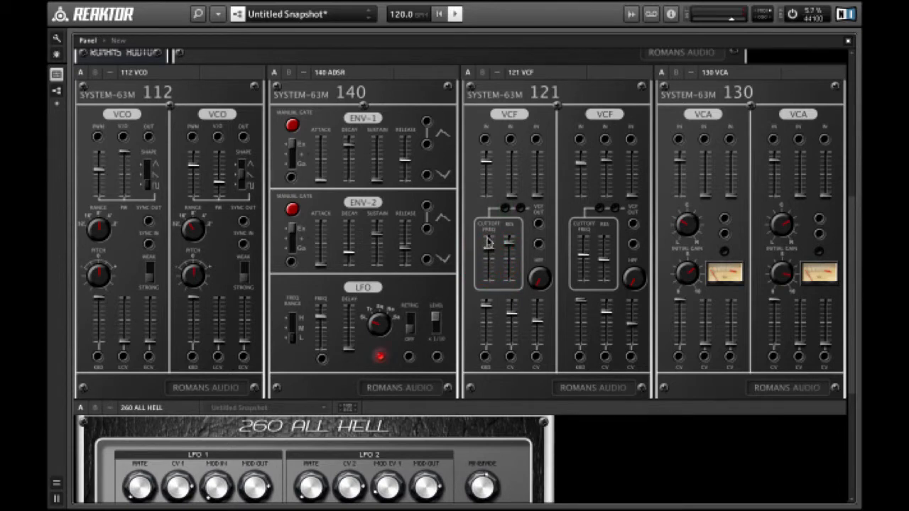
Step: Wire the ADSR's first ENV output to the VCA's first CV1 input in the ensemble structure and return to the panel view
{"action": "double_click", "coordinate": [624, 487]}
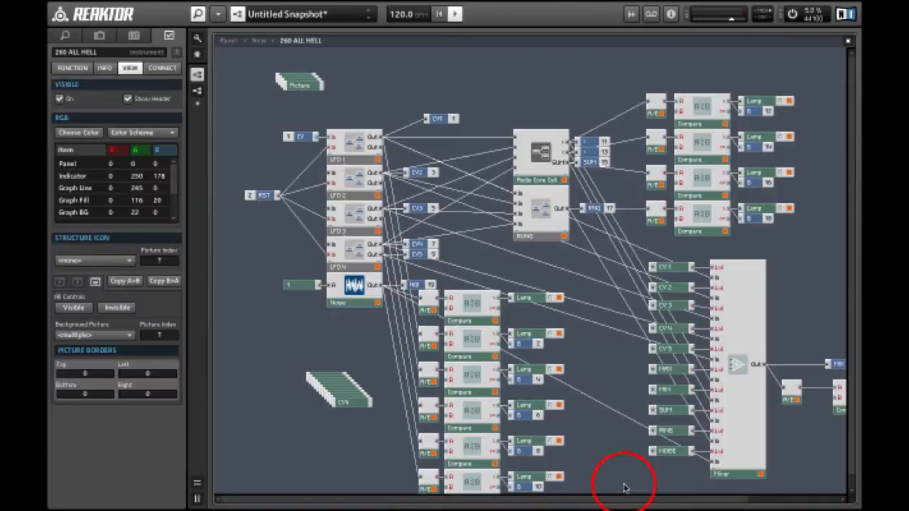
{"action": "double_click", "coordinate": [592, 347]}
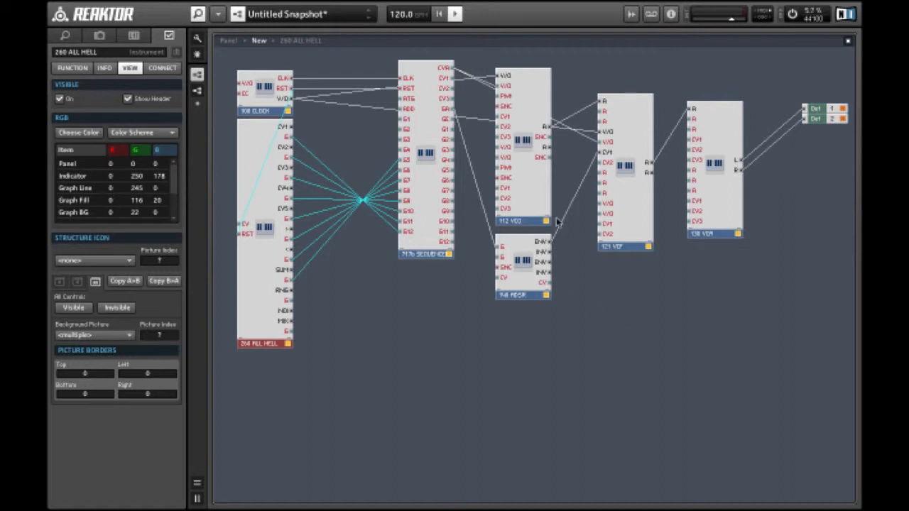
{"action": "mouse_move", "coordinate": [545, 243]}
{"action": "left_mouse_down"}
{"action": "mouse_move", "coordinate": [712, 150]}
{"action": "mouse_move", "coordinate": [698, 142]}
{"action": "left_mouse_up"}
{"action": "double_click", "coordinate": [723, 391]}
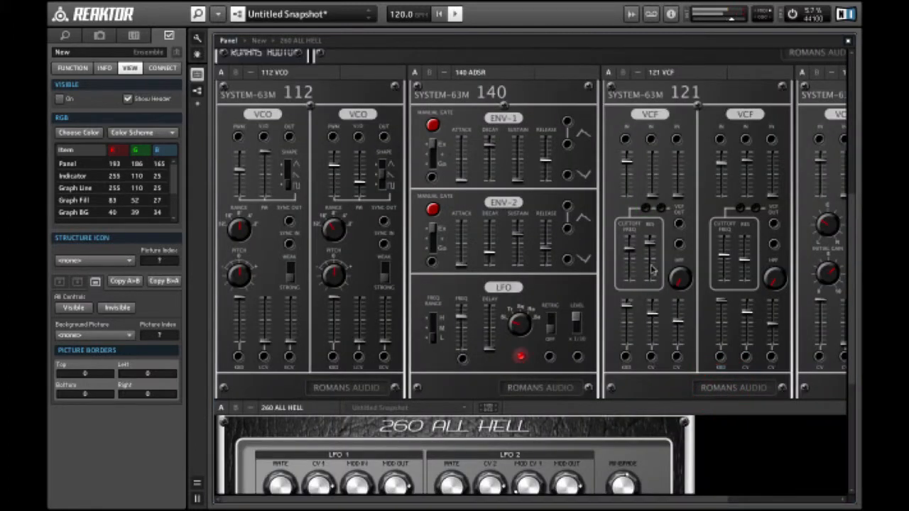
Step: Lower the first VCF's cutoff slightly, raise its first CV slider a little and set its KBD slider to maximum
{"action": "left_click", "coordinate": [629, 254]}
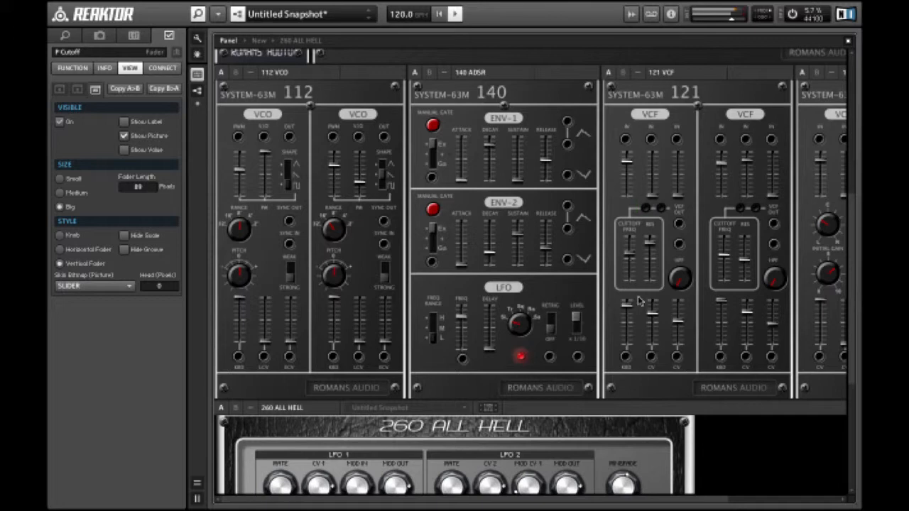
{"action": "left_click", "coordinate": [652, 315]}
{"action": "left_click", "coordinate": [627, 305]}
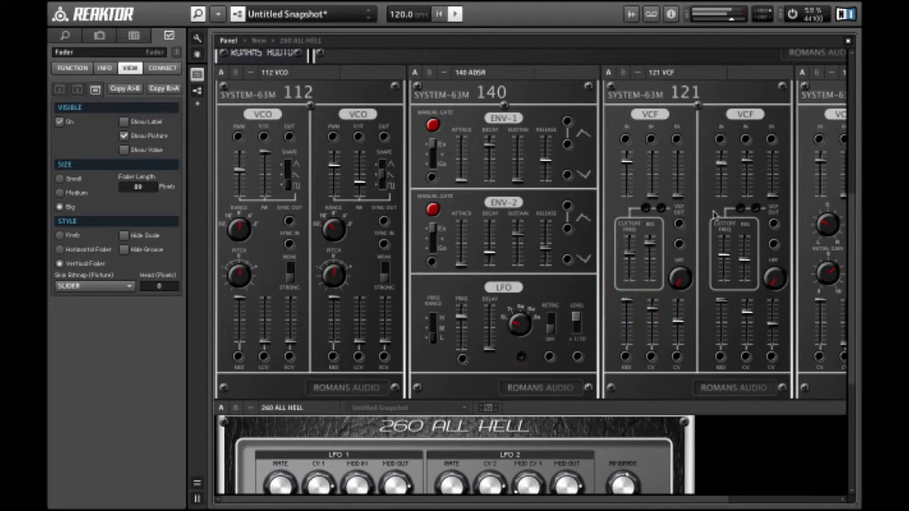
Step: Fine-tune ENV-1's decay and raise its release slightly
{"action": "scroll", "coordinate": [714, 215], "scroll_direction": "right", "scroll_amount": 3}
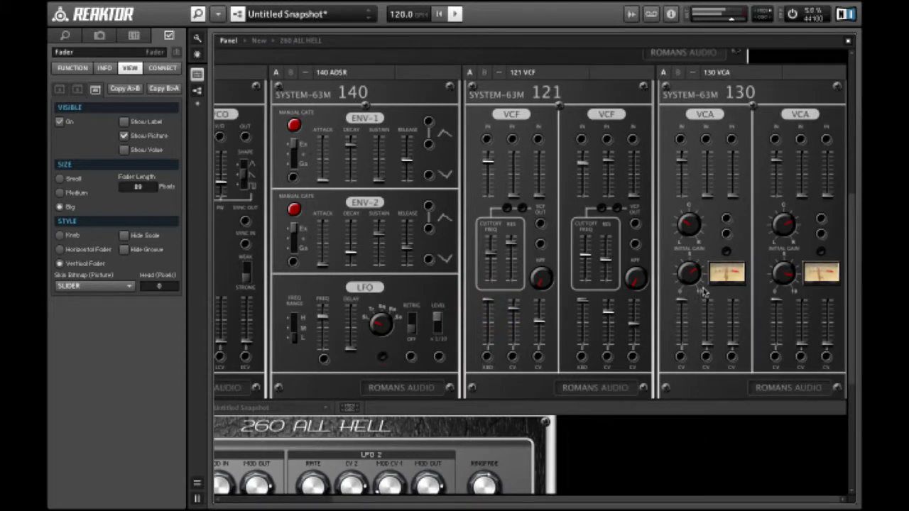
{"action": "scroll", "coordinate": [702, 183], "scroll_direction": "left", "scroll_amount": 3}
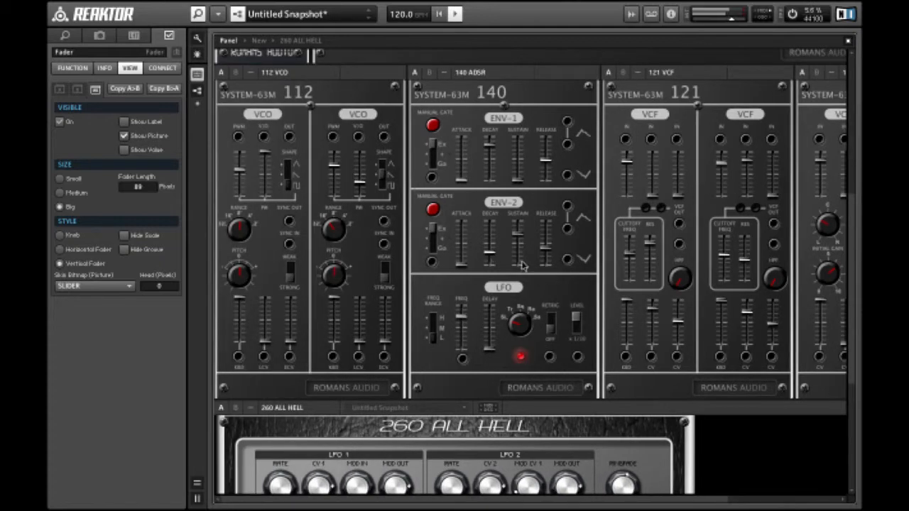
{"action": "left_click", "coordinate": [492, 141]}
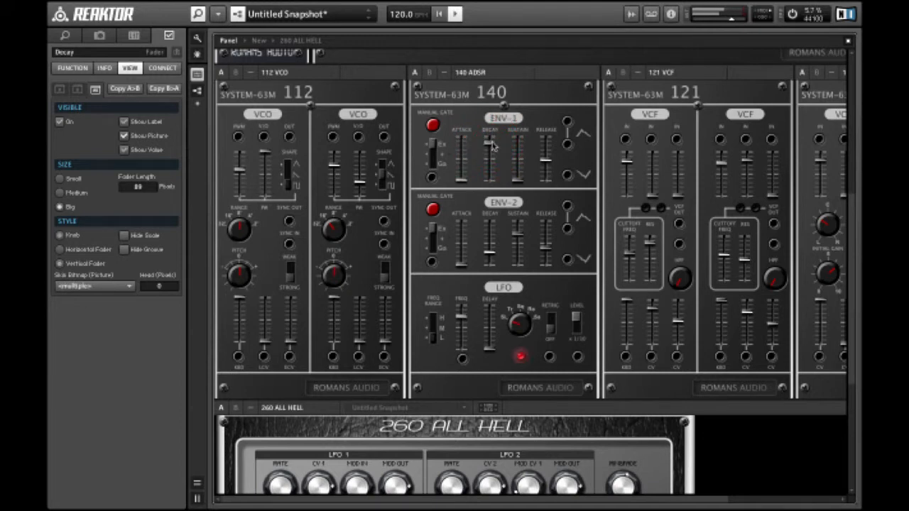
{"action": "left_click", "coordinate": [545, 157]}
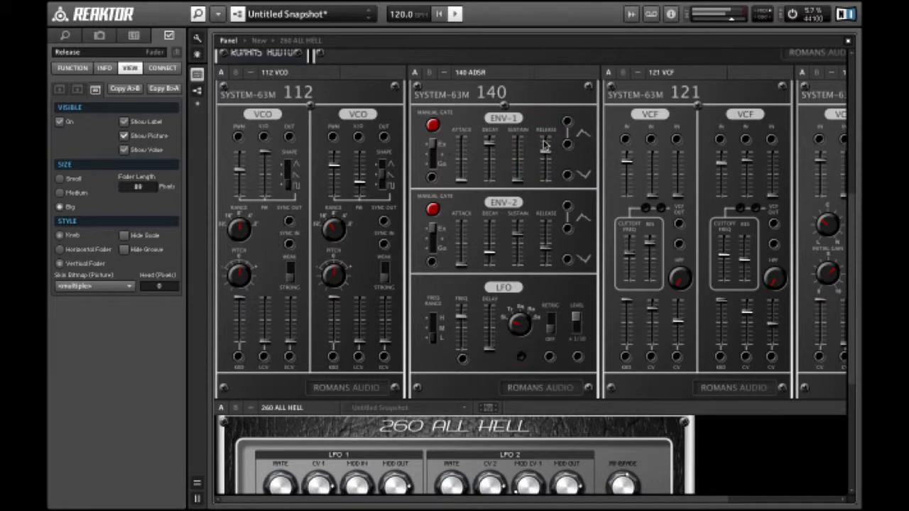
Step: Sweep the first VCF's cutoff, KBD and resonance sliders, ending with cutoff near maximum and KBD at maximum
{"action": "left_click", "coordinate": [629, 254]}
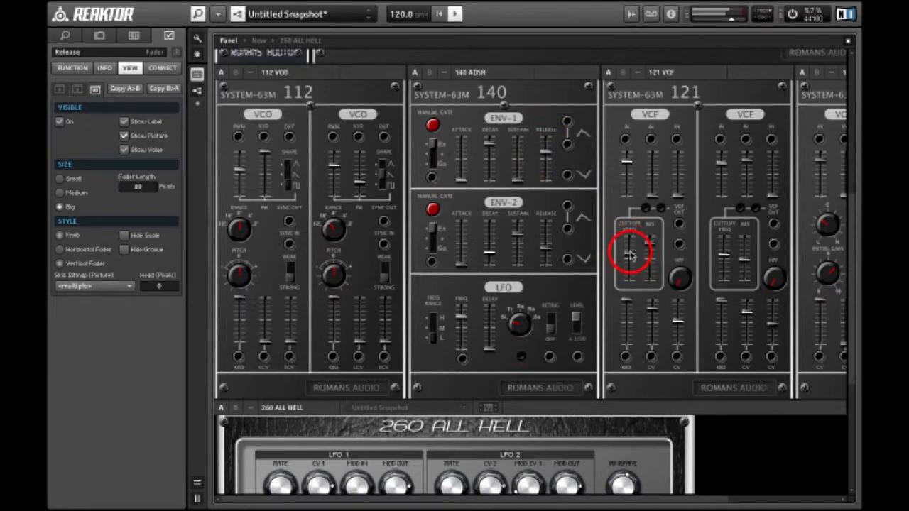
{"action": "left_click_drag", "start_coordinate": [629, 283], "coordinate": [634, 303]}
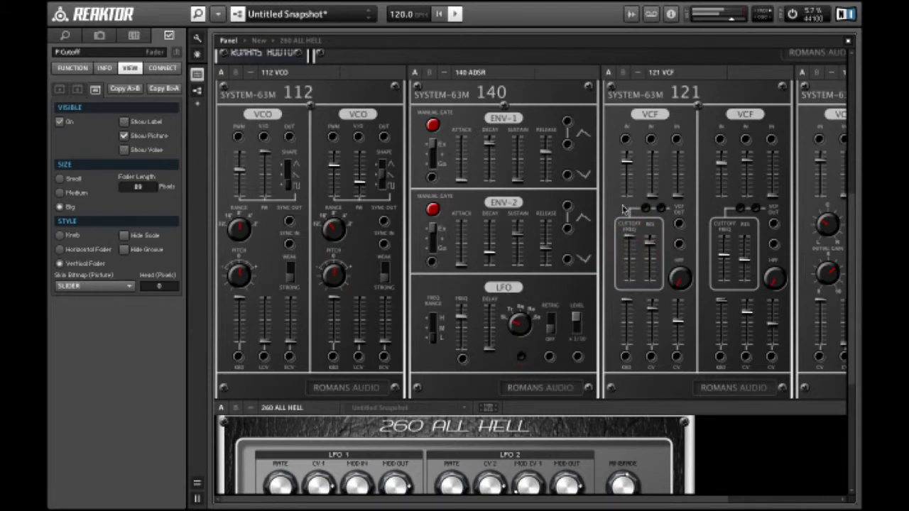
{"action": "left_click_drag", "start_coordinate": [622, 305], "coordinate": [625, 337]}
{"action": "left_click", "coordinate": [651, 242]}
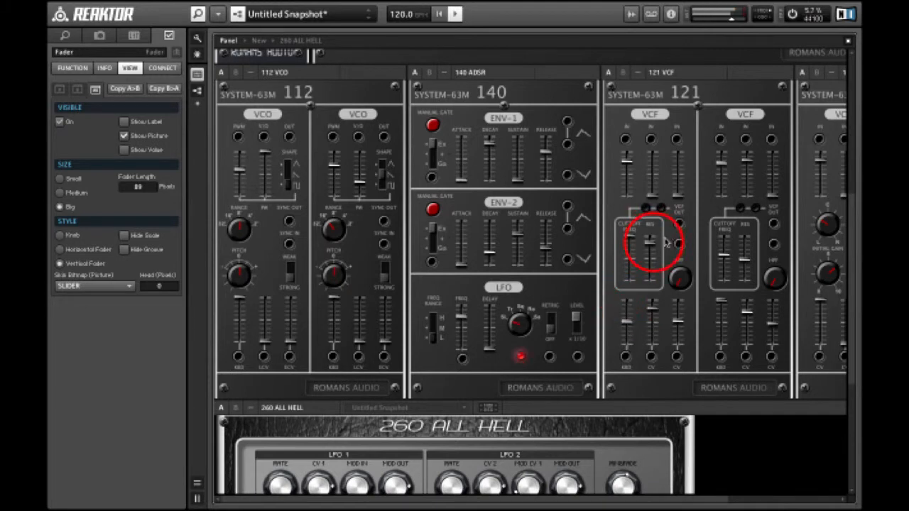
{"action": "left_click_drag", "start_coordinate": [652, 245], "coordinate": [627, 267]}
{"action": "left_click", "coordinate": [626, 236]}
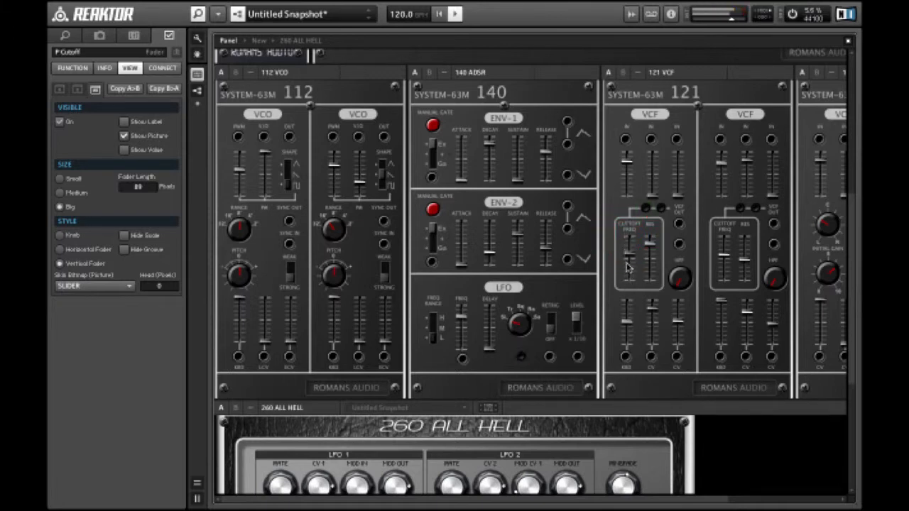
{"action": "left_click_drag", "start_coordinate": [629, 320], "coordinate": [626, 300]}
{"action": "left_click_drag", "start_coordinate": [628, 249], "coordinate": [626, 239]}
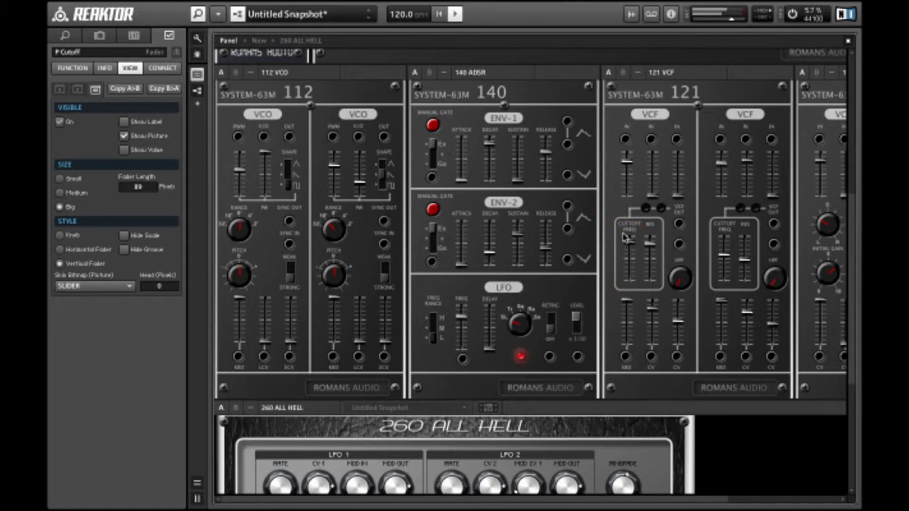
Step: Wire the sequencer's CVA output to the VCO's third V/O input and the clock's V/O output to its fourth V/O input
{"action": "left_click", "coordinate": [586, 231]}
{"action": "double_click", "coordinate": [586, 234]}
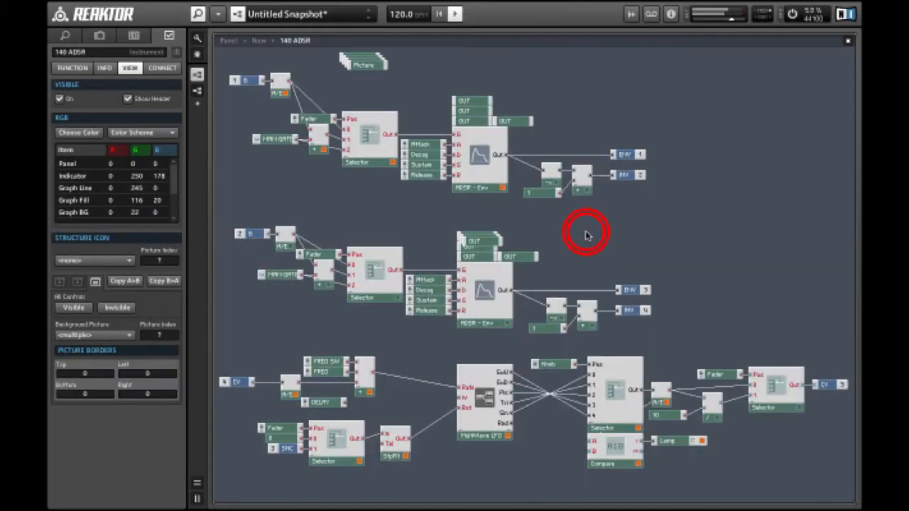
{"action": "double_click", "coordinate": [585, 235]}
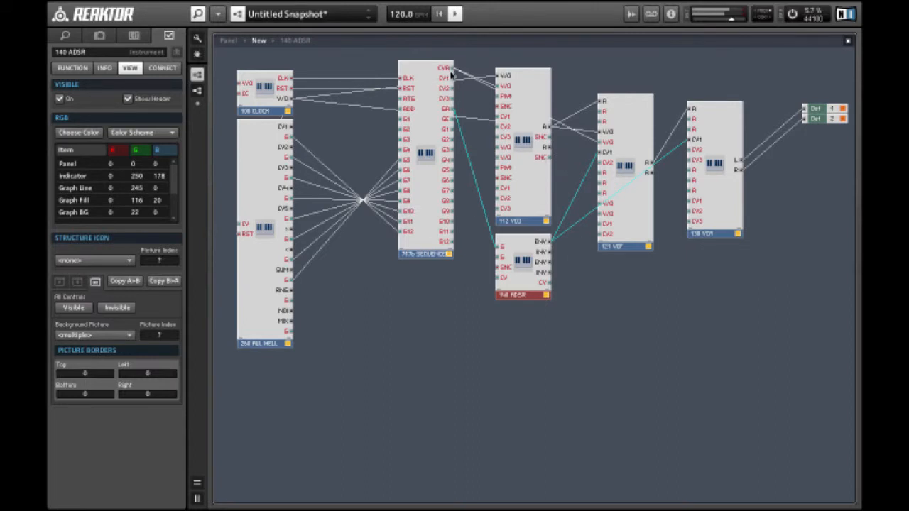
{"action": "left_click_drag", "start_coordinate": [451, 74], "coordinate": [497, 148]}
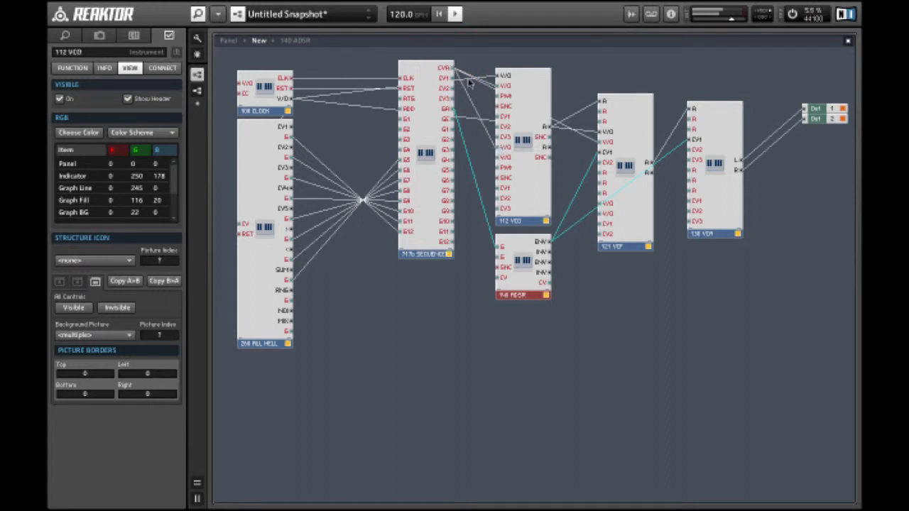
{"action": "left_click_drag", "start_coordinate": [284, 98], "coordinate": [496, 160]}
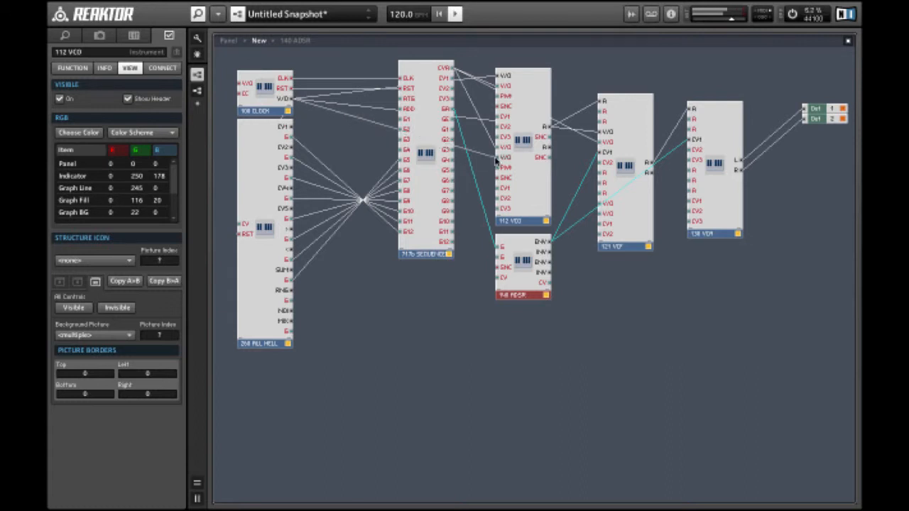
Step: Wire the VCO's second audio output to the VCF's second audio input and raise the first VCF's second IN slider to match its first
{"action": "left_click_drag", "start_coordinate": [548, 147], "coordinate": [603, 113]}
{"action": "double_click", "coordinate": [603, 291]}
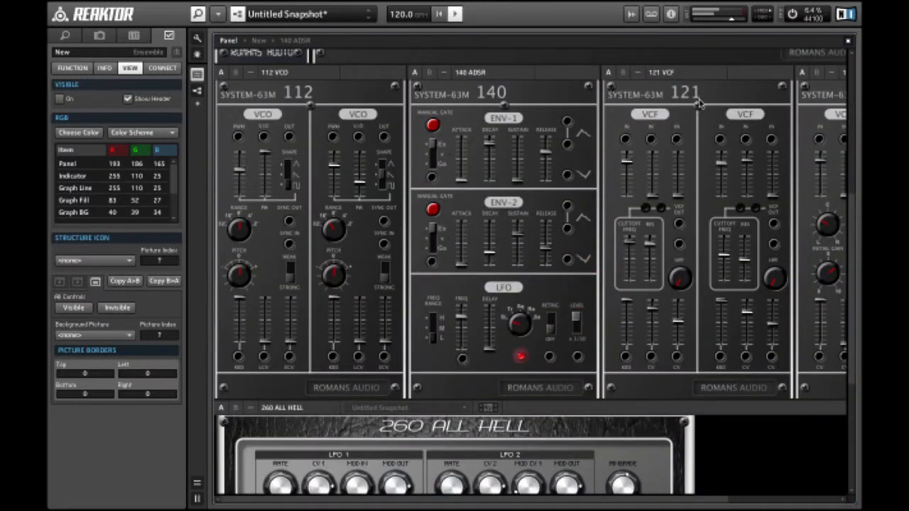
{"action": "scroll", "coordinate": [699, 104], "scroll_direction": "right", "scroll_amount": 3}
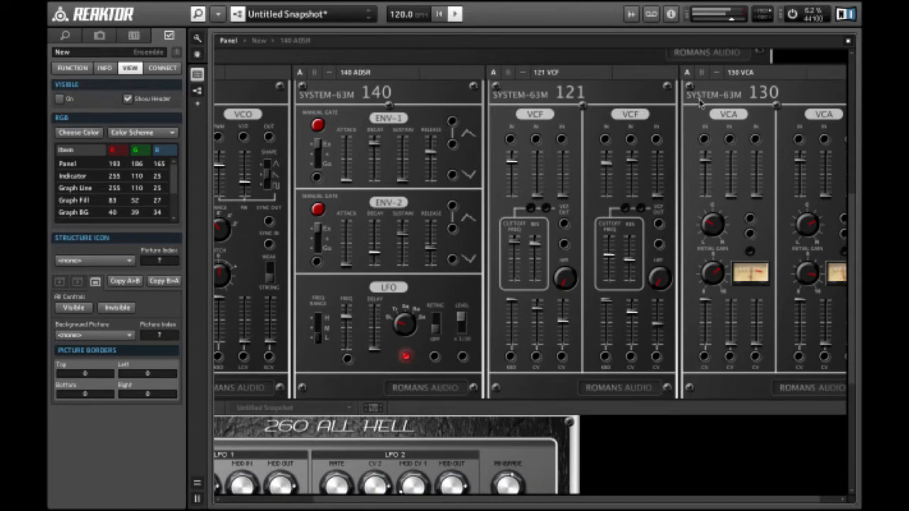
{"action": "left_click", "coordinate": [545, 204]}
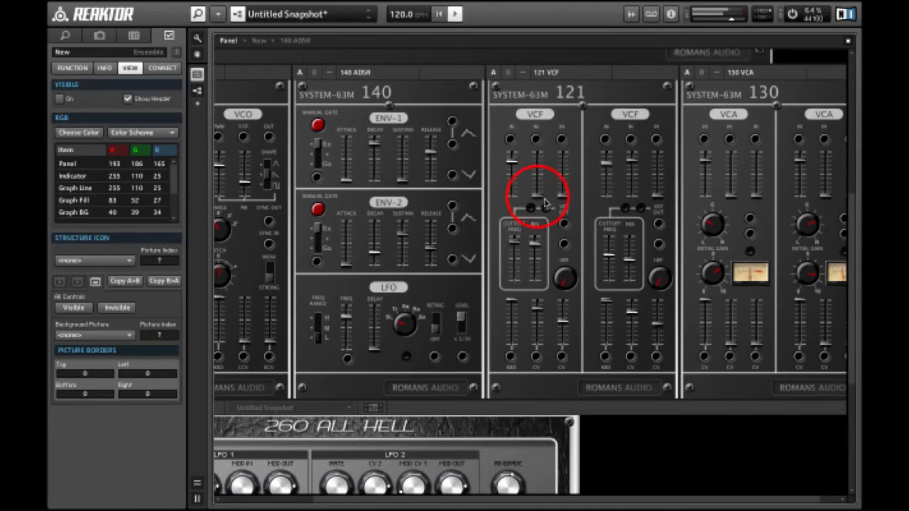
{"action": "left_click_drag", "start_coordinate": [538, 195], "coordinate": [537, 150]}
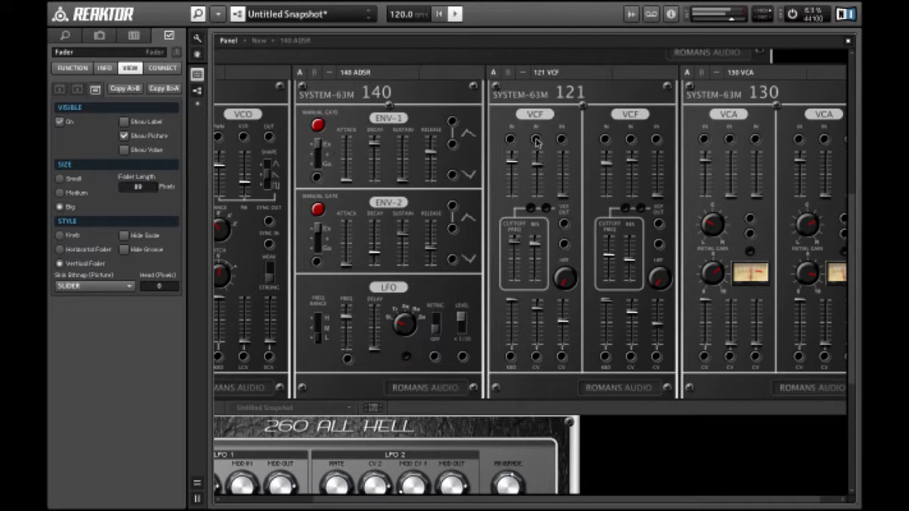
Step: Adjust the second VCO's wave shape switch and fine-tune its pitch knob
{"action": "scroll", "coordinate": [344, 254], "scroll_direction": "left", "scroll_amount": 3}
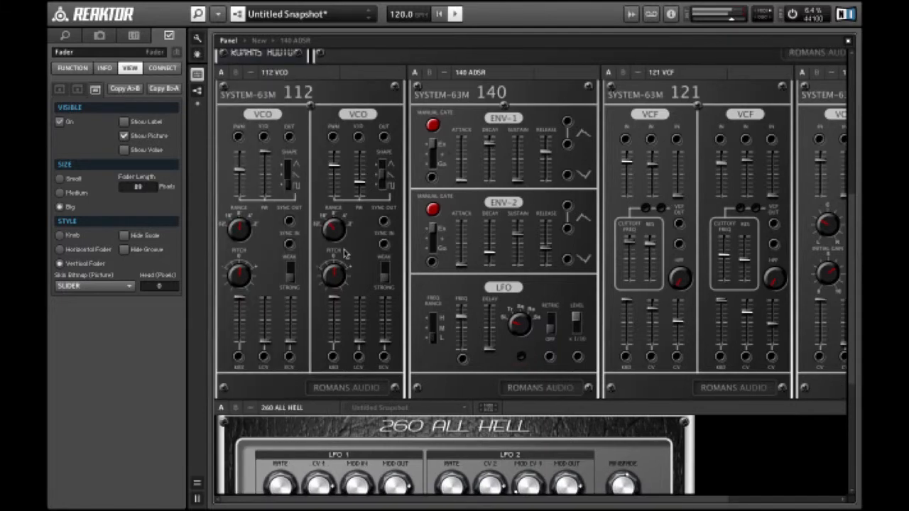
{"action": "left_click", "coordinate": [378, 175]}
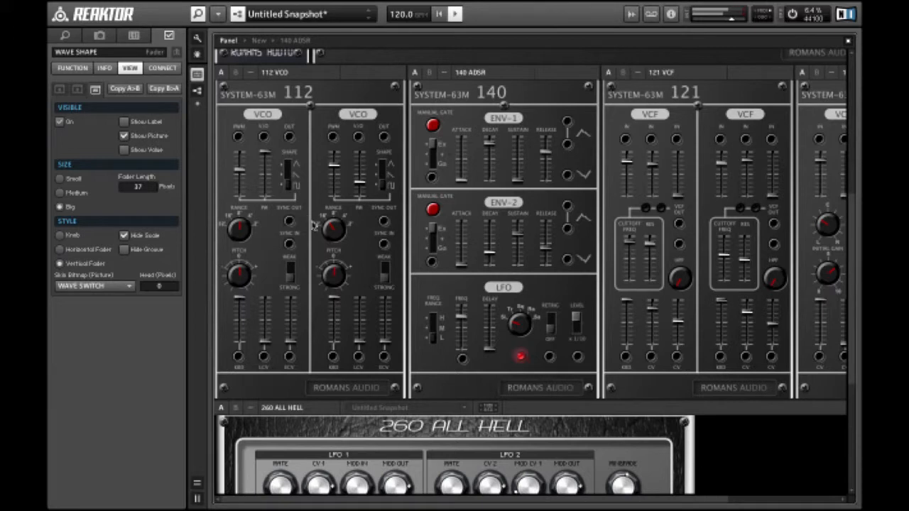
{"action": "left_click", "coordinate": [328, 274]}
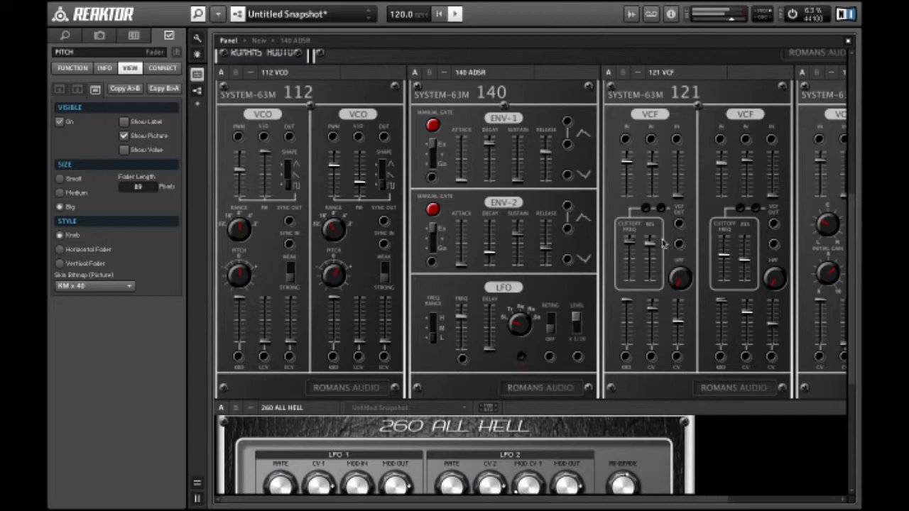
Step: Lower the first VCF's cutoff frequency to about the middle of its travel and fine-tune its resonance
{"action": "left_click", "coordinate": [631, 241]}
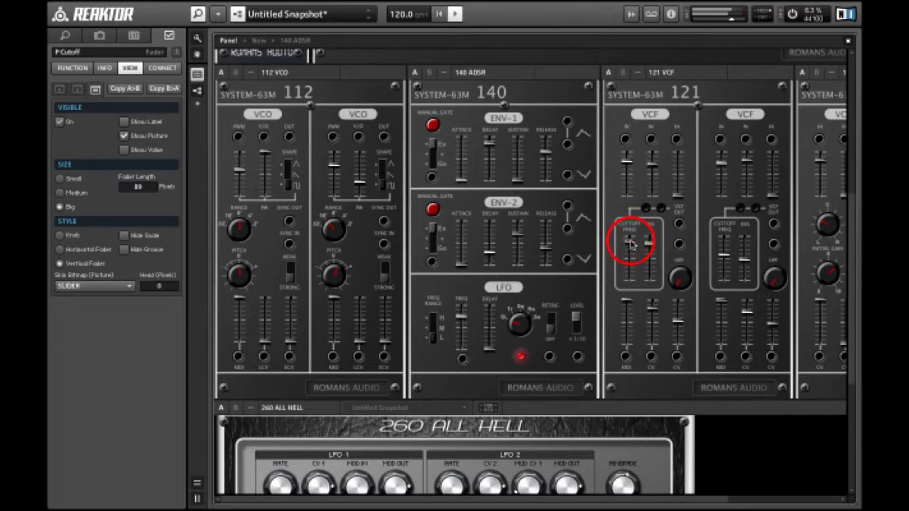
{"action": "left_click_drag", "start_coordinate": [622, 216], "coordinate": [621, 261]}
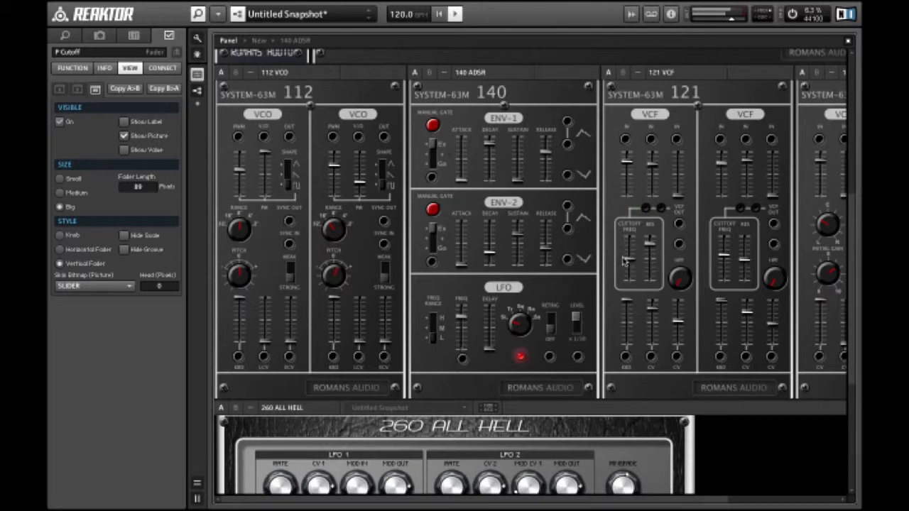
{"action": "left_click", "coordinate": [646, 243]}
Step: Readjust the range knobs of both VCOs and the second VCO's wave shape switch
{"action": "left_click", "coordinate": [232, 229]}
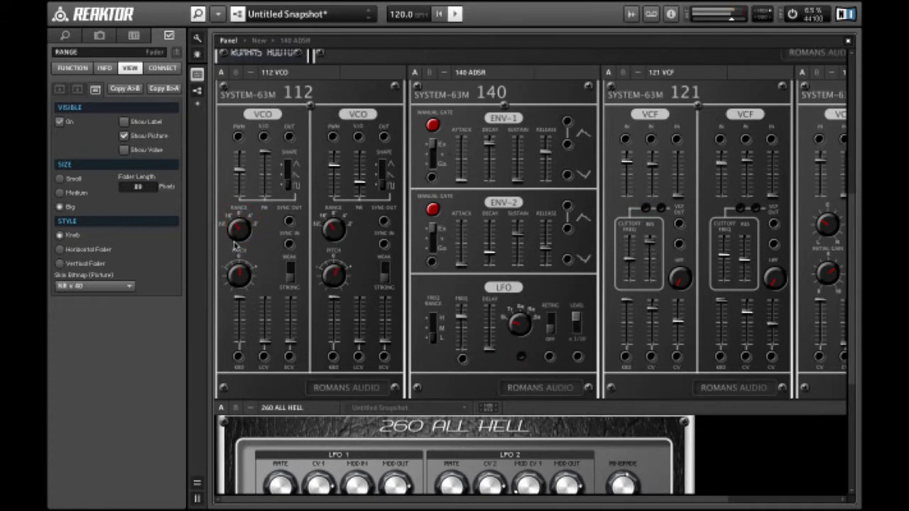
{"action": "left_click", "coordinate": [330, 227]}
{"action": "left_click", "coordinate": [382, 177]}
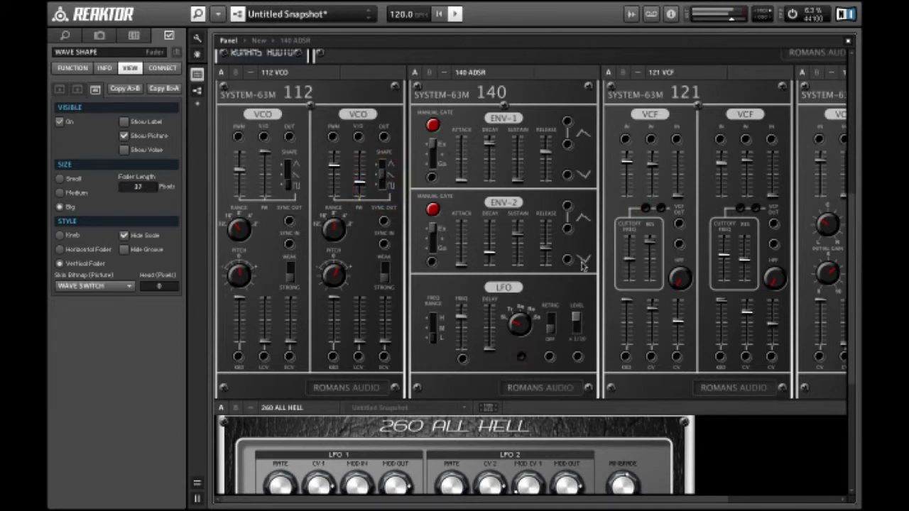
Step: Sweep the second VCO's pulse width slider and end with the PW sliders of both VCOs low
{"action": "left_click", "coordinate": [357, 182]}
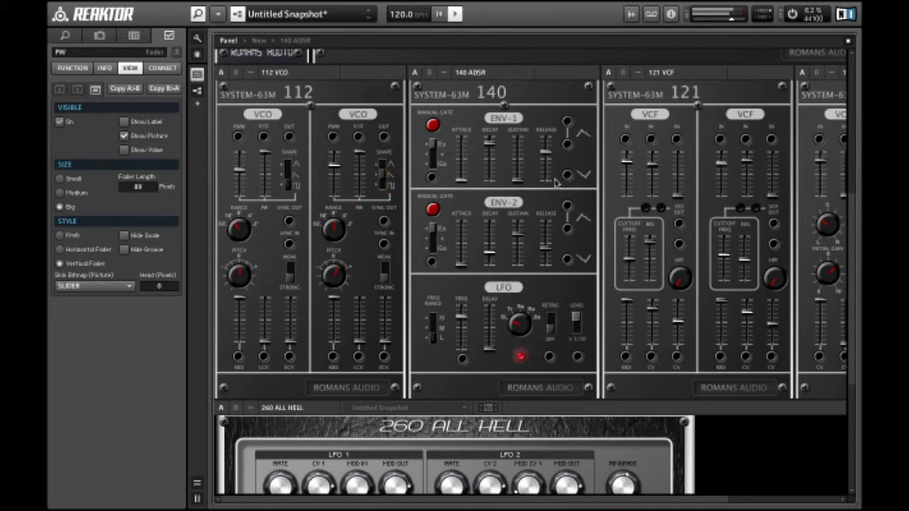
{"action": "left_click_drag", "start_coordinate": [361, 151], "coordinate": [364, 208]}
{"action": "left_click_drag", "start_coordinate": [264, 152], "coordinate": [266, 220]}
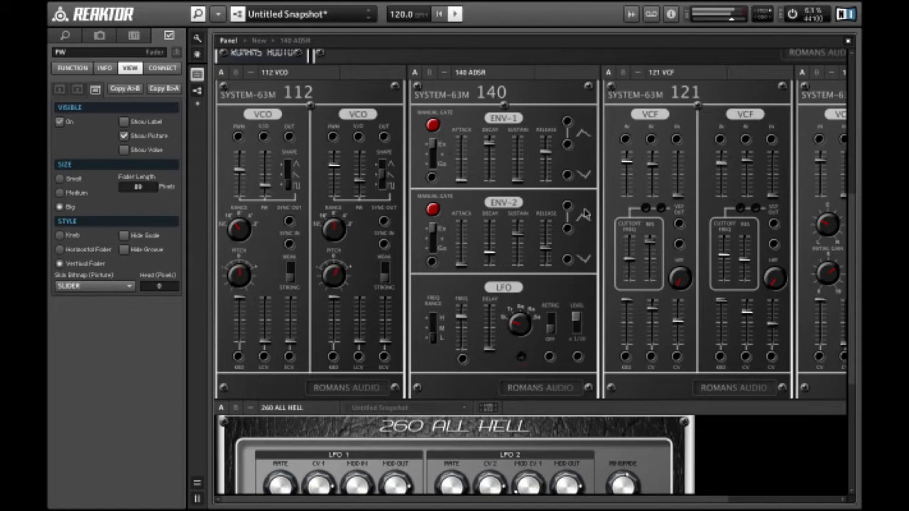
Step: Try flow mode 1 on the 717b sequencer and switch it back to mode 3
{"action": "scroll", "coordinate": [645, 207], "scroll_direction": "right", "scroll_amount": 3}
{"action": "scroll", "coordinate": [716, 205], "scroll_direction": "up", "scroll_amount": 5}
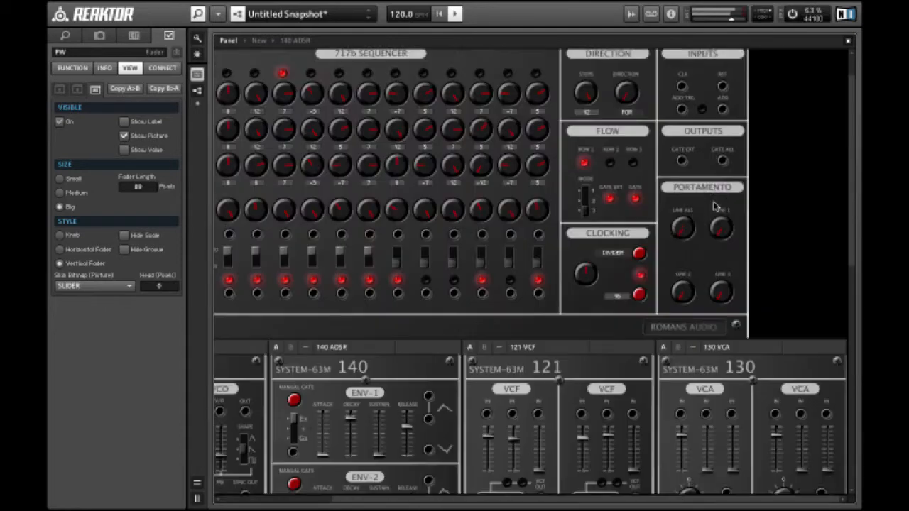
{"action": "scroll", "coordinate": [717, 207], "scroll_direction": "left", "scroll_amount": 3}
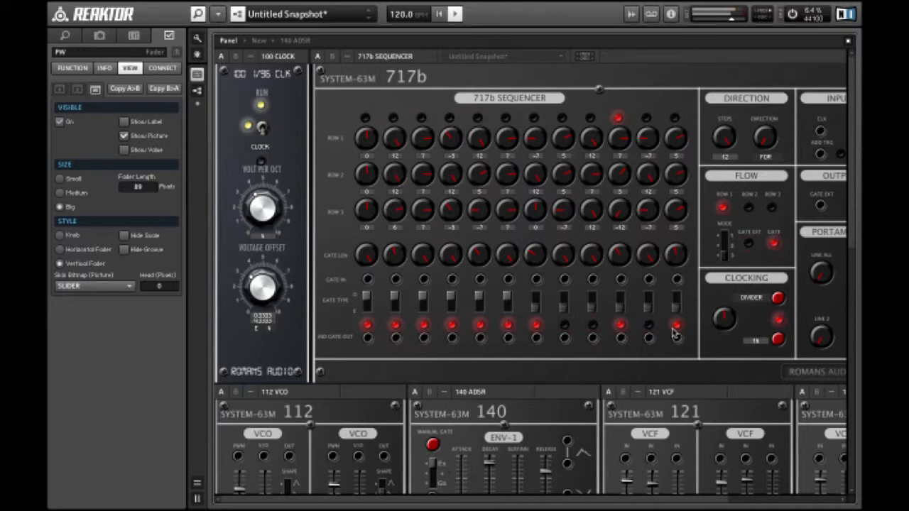
{"action": "scroll", "coordinate": [675, 334], "scroll_direction": "right", "scroll_amount": 3}
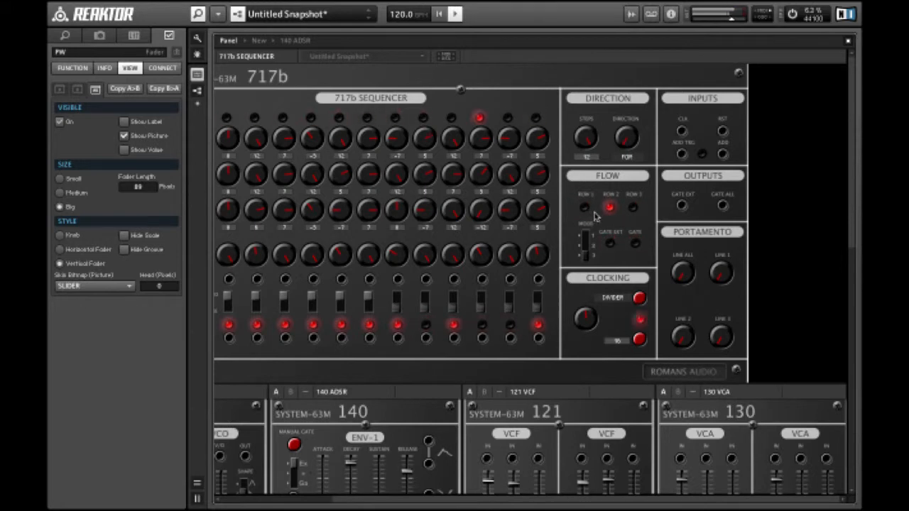
{"action": "left_click", "coordinate": [634, 210]}
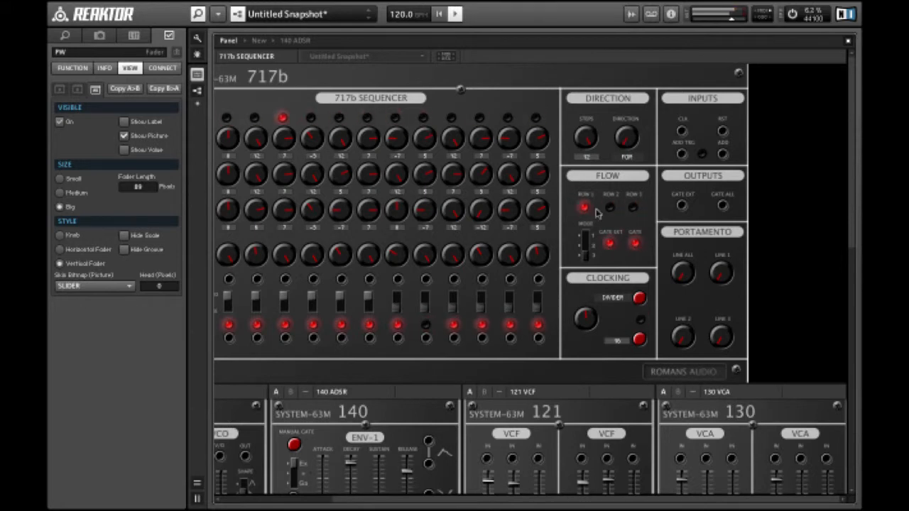
{"action": "left_click", "coordinate": [586, 252]}
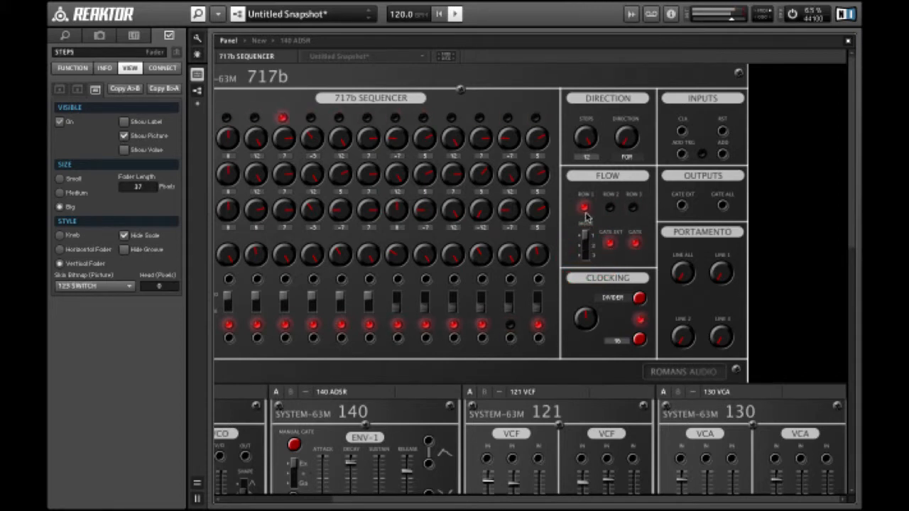
{"action": "left_click", "coordinate": [586, 234]}
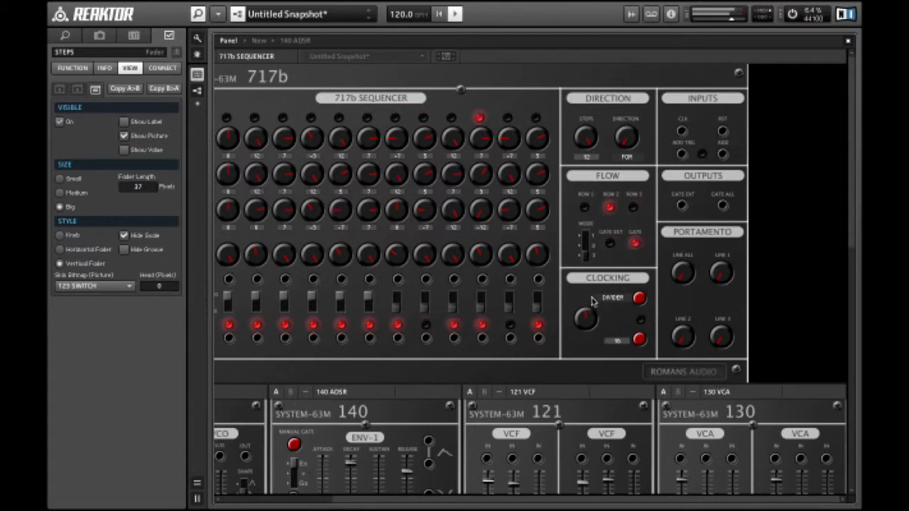
Step: Try out the sequencer's LINE ALL portamento and its clocking divider, returning portamento to minimum and the divider to 16
{"action": "left_click", "coordinate": [683, 274]}
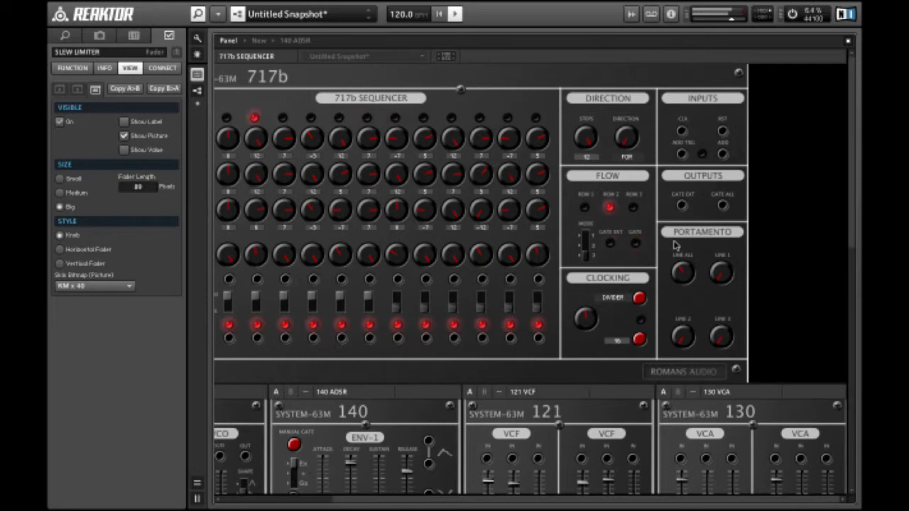
{"action": "left_click", "coordinate": [580, 320]}
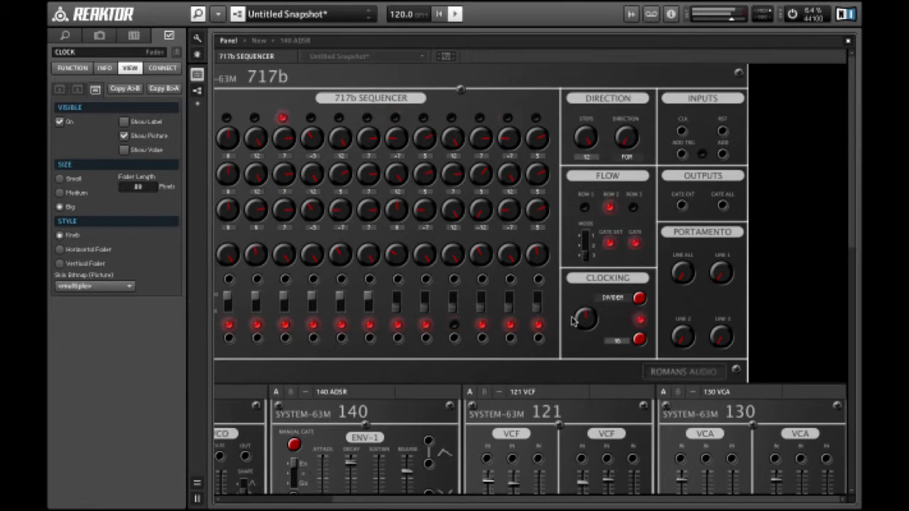
{"action": "scroll", "coordinate": [573, 321], "scroll_direction": "left", "scroll_amount": 3}
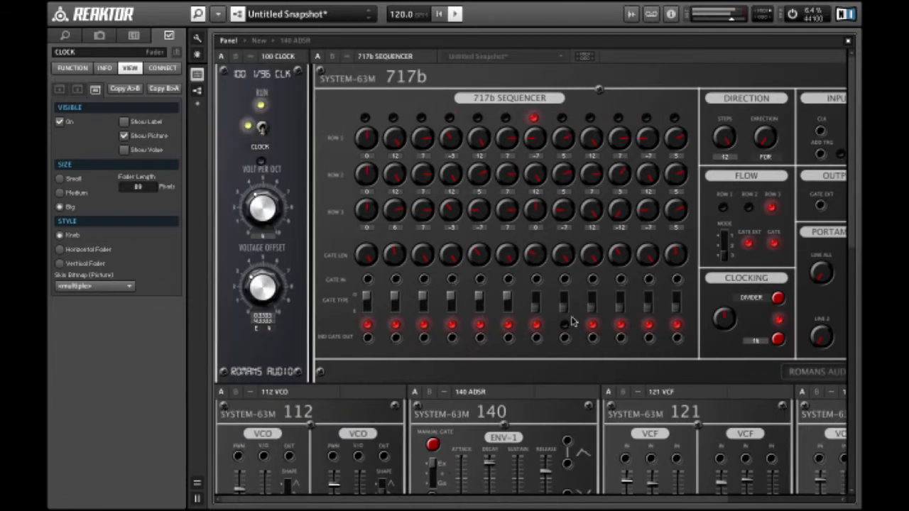
{"action": "scroll", "coordinate": [573, 321], "scroll_direction": "right", "scroll_amount": 3}
{"action": "scroll", "coordinate": [573, 321], "scroll_direction": "left", "scroll_amount": 1}
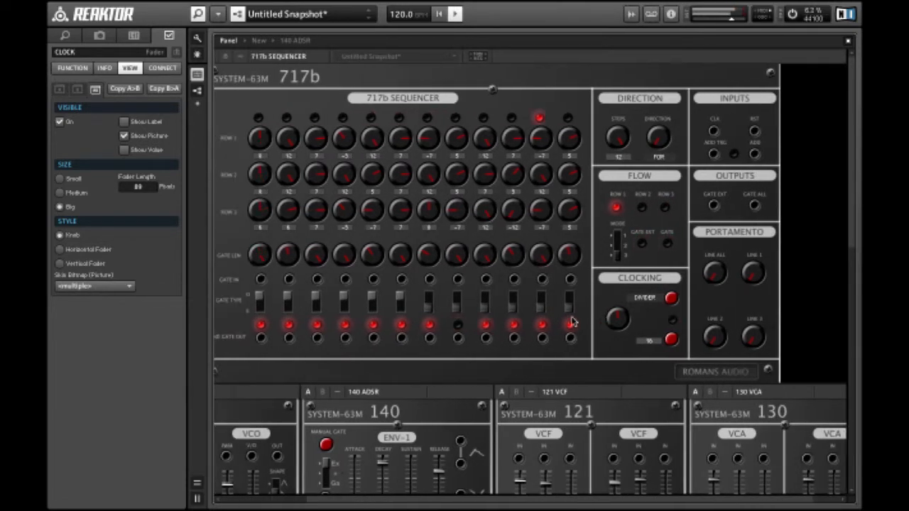
Step: Open the 717b sequencer's internal structure to examine its macros and wiring, and go back up to the ensemble structure
{"action": "left_click", "coordinate": [832, 261]}
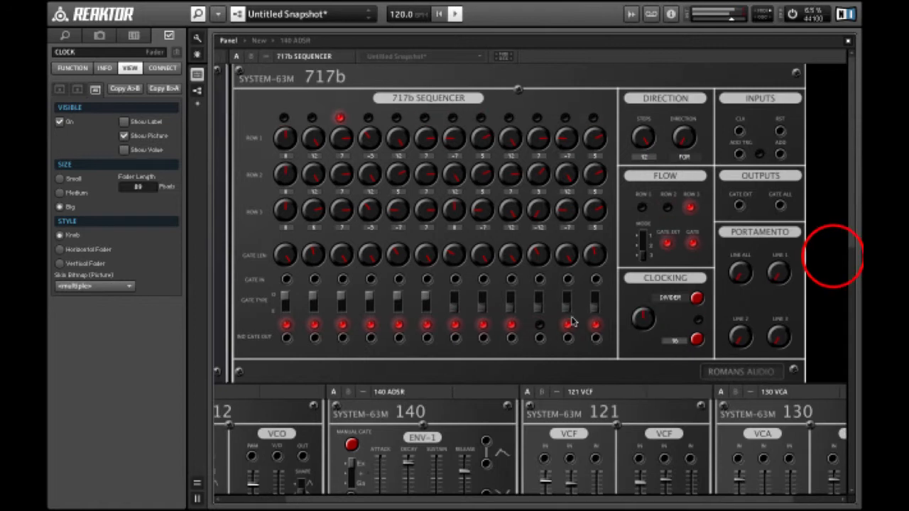
{"action": "double_click", "coordinate": [833, 262]}
{"action": "left_click", "coordinate": [709, 370]}
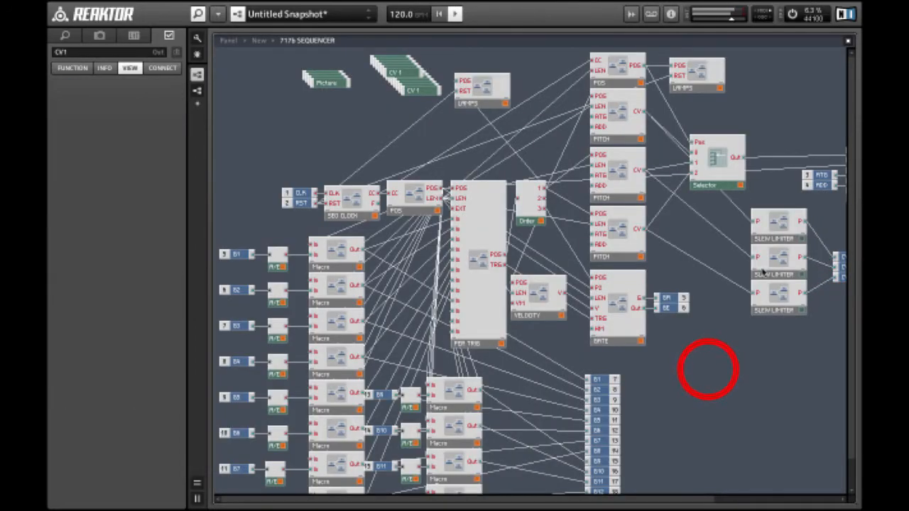
{"action": "double_click", "coordinate": [708, 371]}
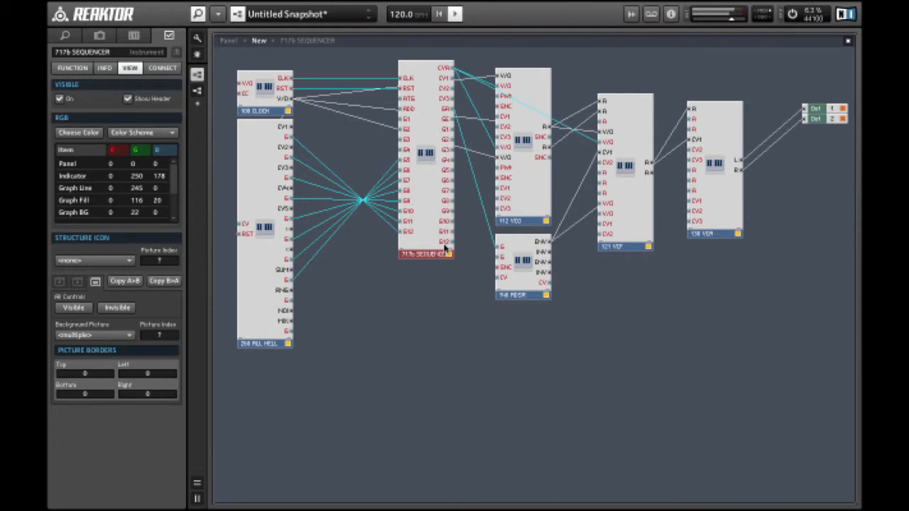
Step: Return to the ensemble panel, hide the side pane to show all the modules, and stop playback
{"action": "left_click", "coordinate": [431, 397]}
{"action": "double_click", "coordinate": [430, 397]}
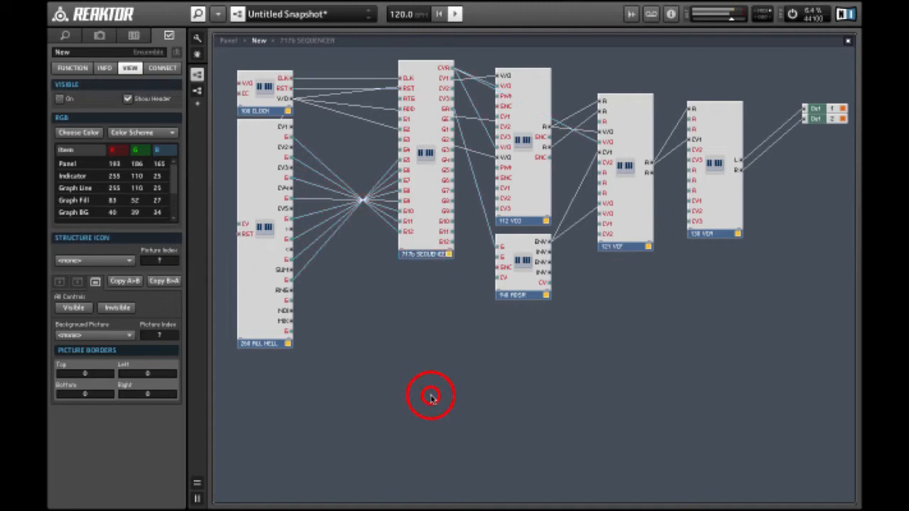
{"action": "left_click", "coordinate": [198, 15]}
{"action": "scroll", "coordinate": [266, 137], "scroll_direction": "down", "scroll_amount": 10}
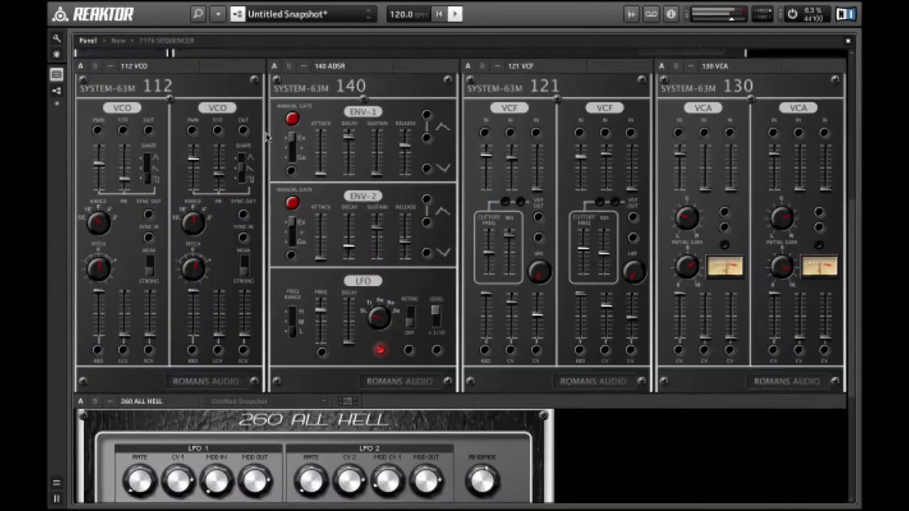
{"action": "scroll", "coordinate": [267, 137], "scroll_direction": "up", "scroll_amount": 10}
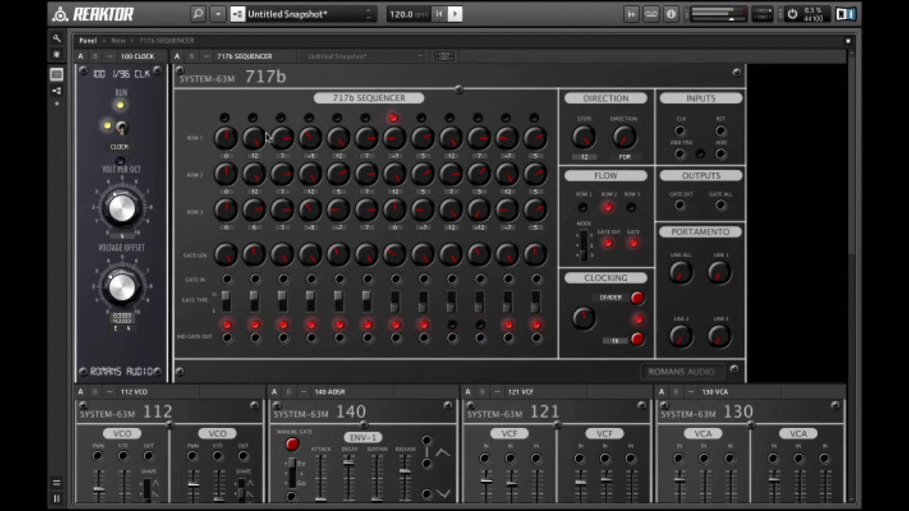
{"action": "left_click", "coordinate": [548, 16]}
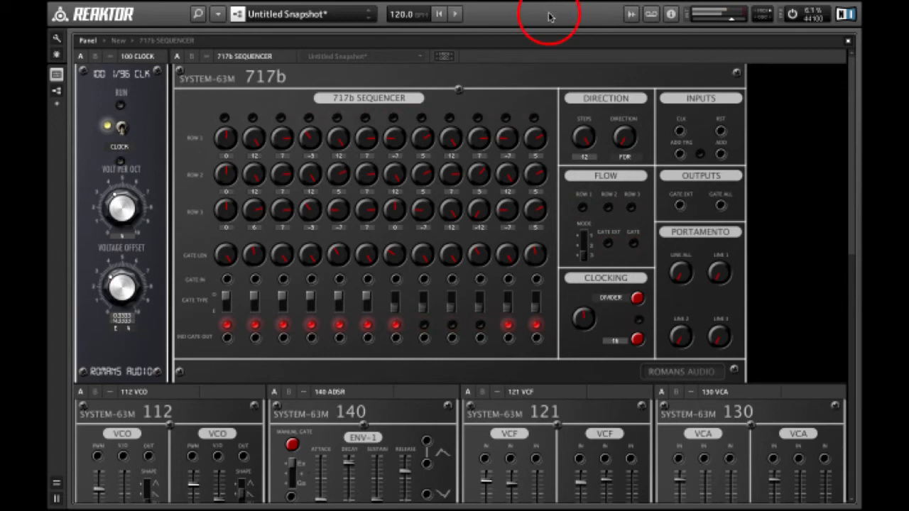